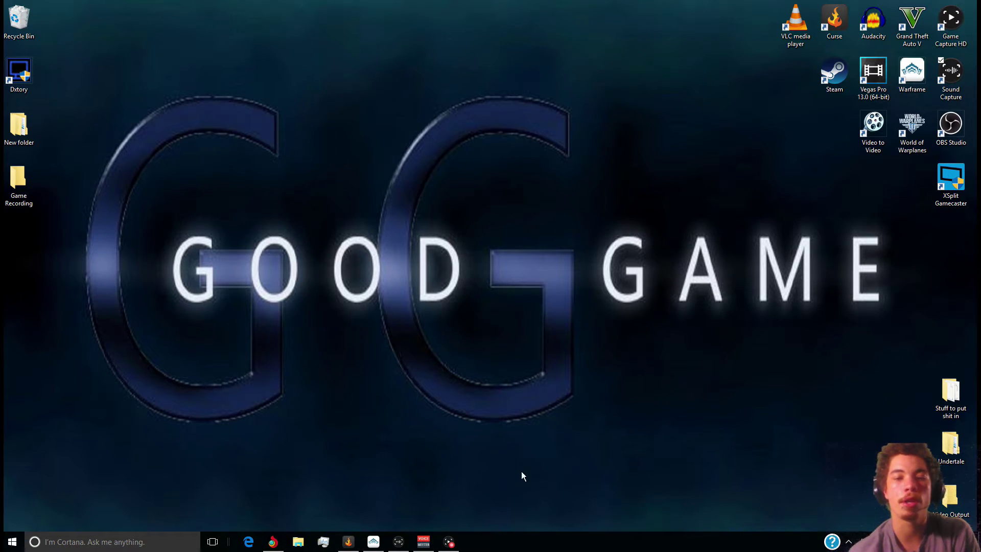
click(273, 541)
scroll(315, 210, up, 15)
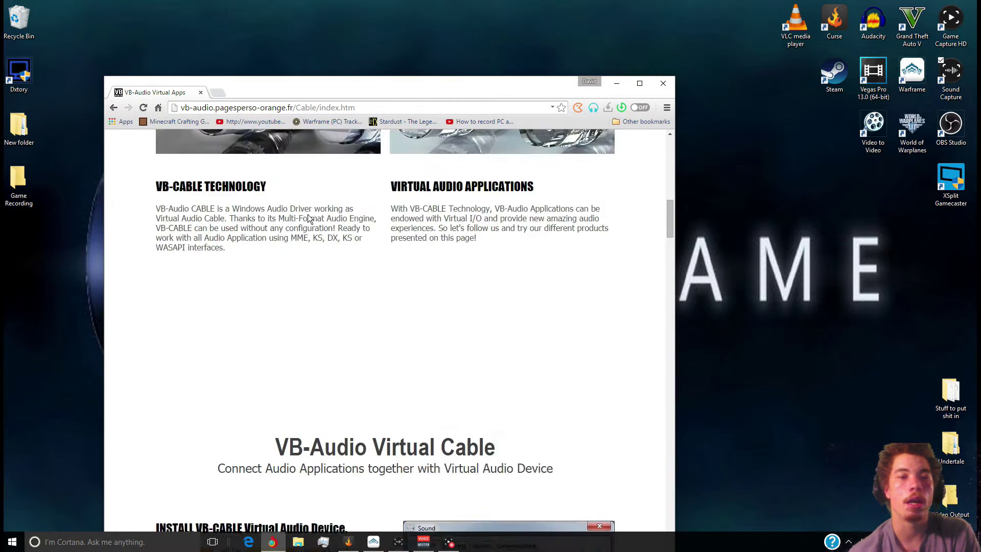
click(217, 93)
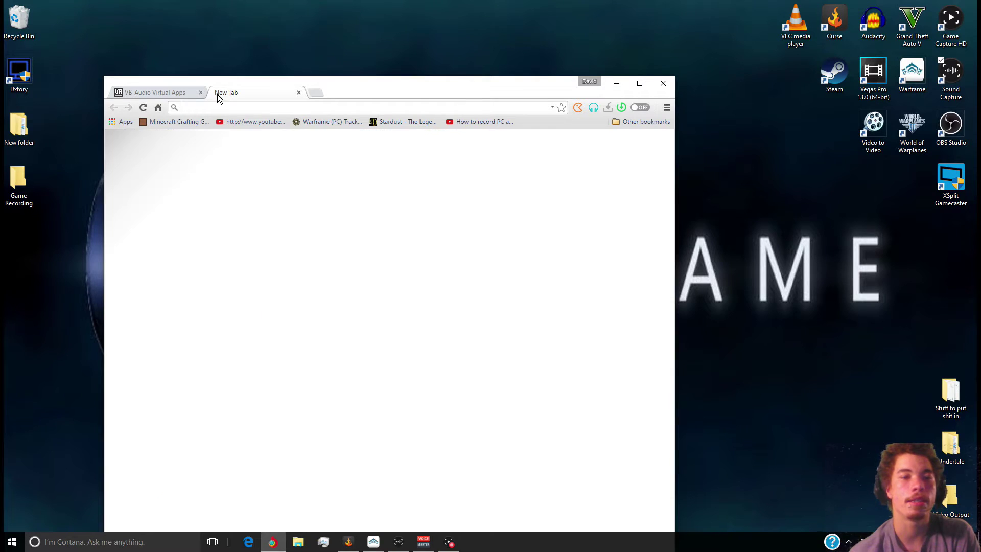
double_click(339, 90)
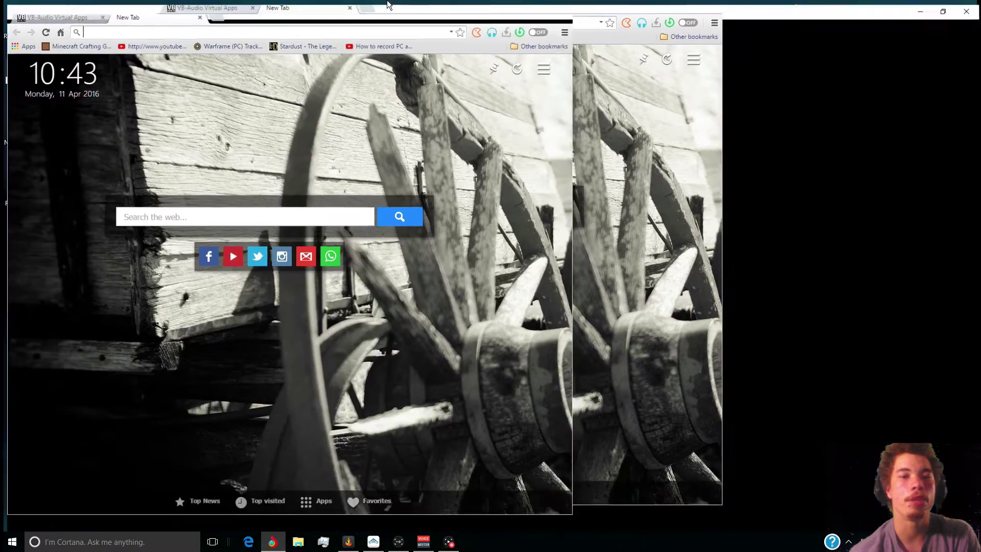
text(elgato sound capture with curse)
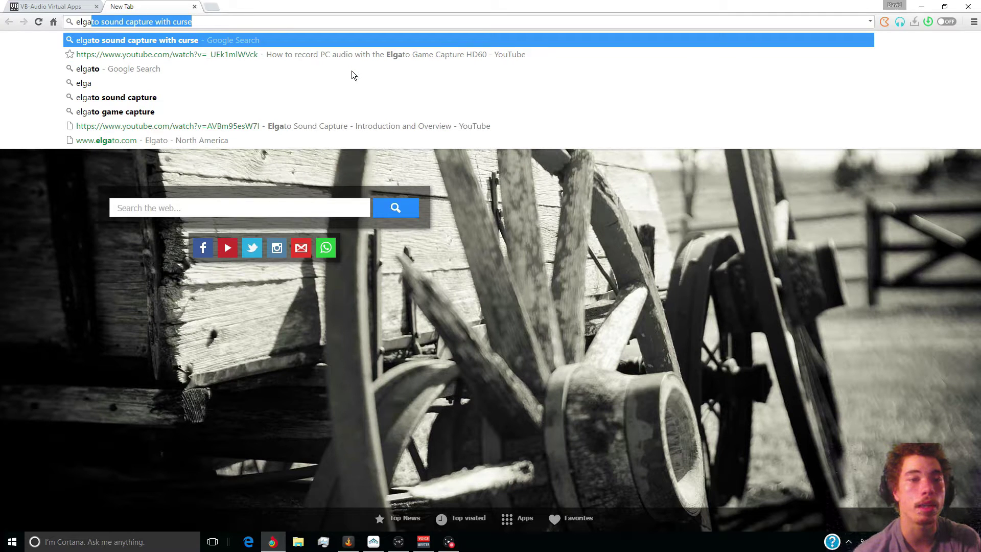
key(Down)
key(Down)
key(Down)
key(Down)
key(Down)
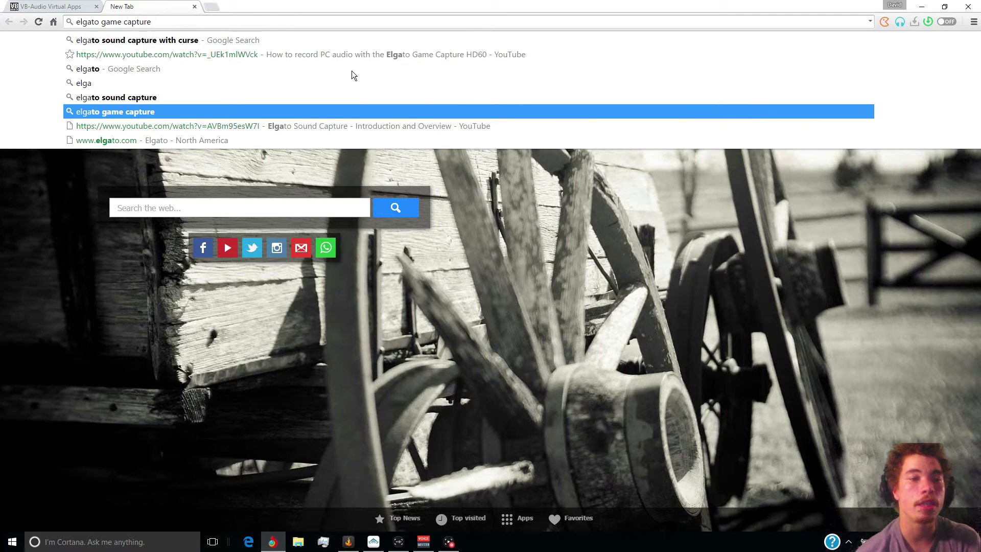
click(324, 137)
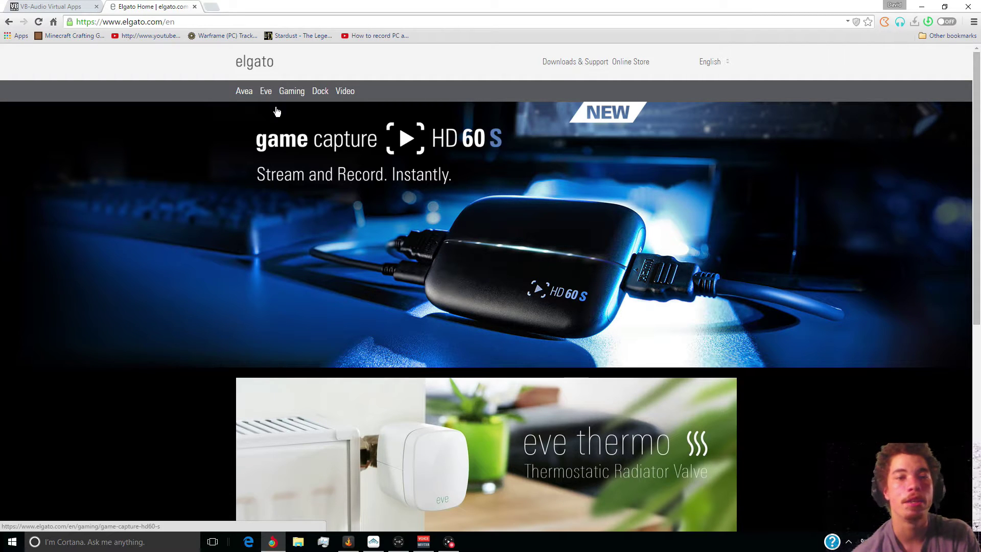
Browse the Elgato home page and open its Downloads & Support page.
scroll(622, 213, down, 7)
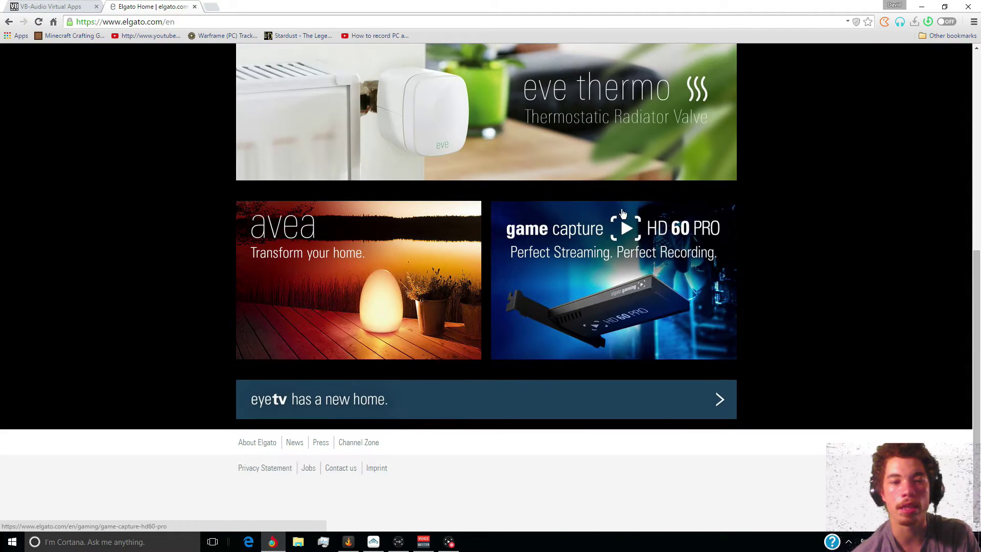
scroll(622, 213, up, 7)
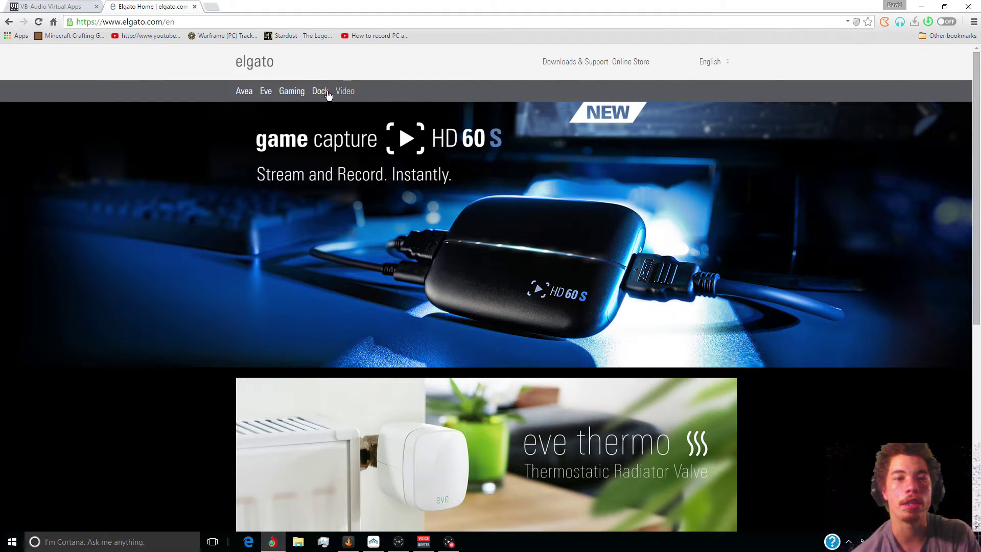
click(546, 65)
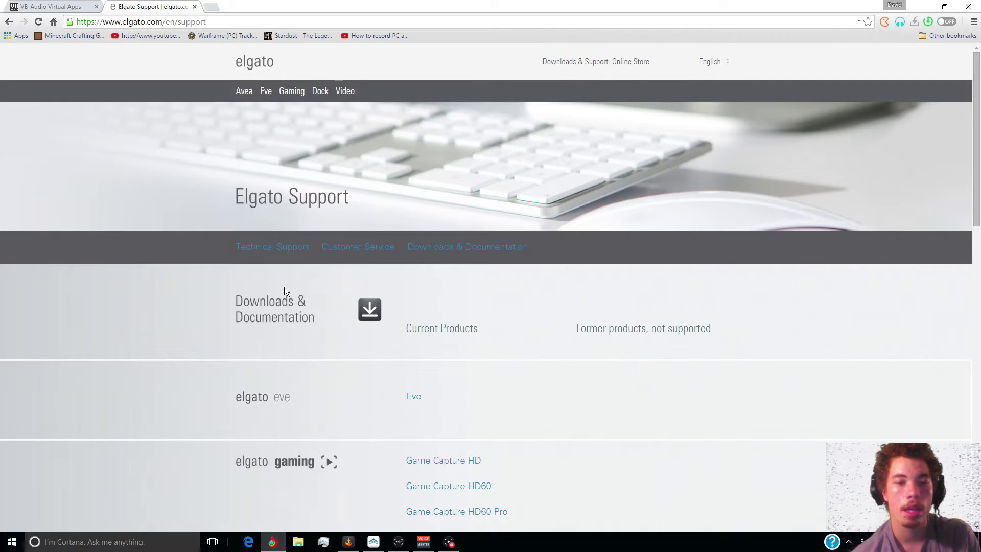
Look through the supported product categories and open the Game Capture HD downloads page under elgato gaming.
scroll(307, 337, down, 3)
scroll(300, 372, down, 4)
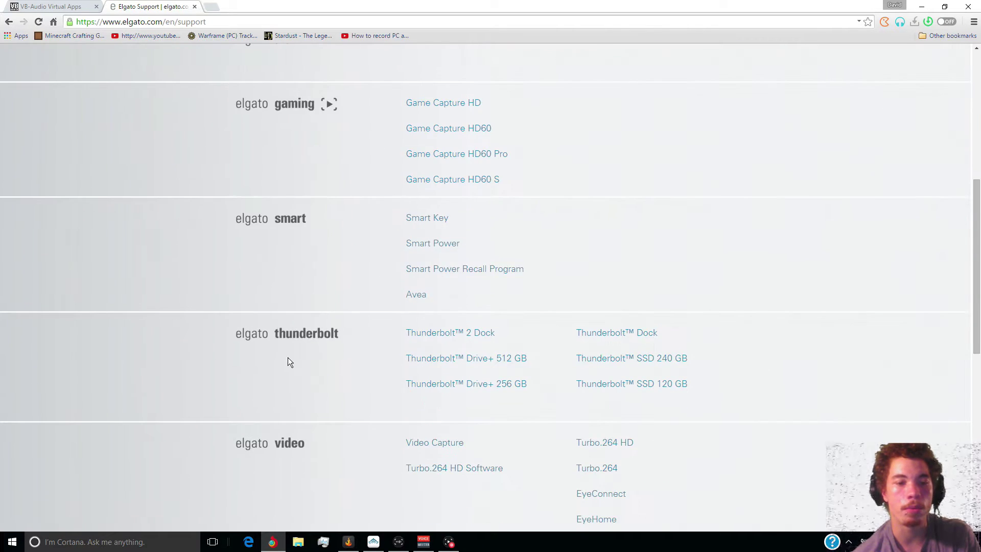
scroll(289, 367, down, 4)
scroll(324, 385, down, 5)
scroll(285, 341, up, 4)
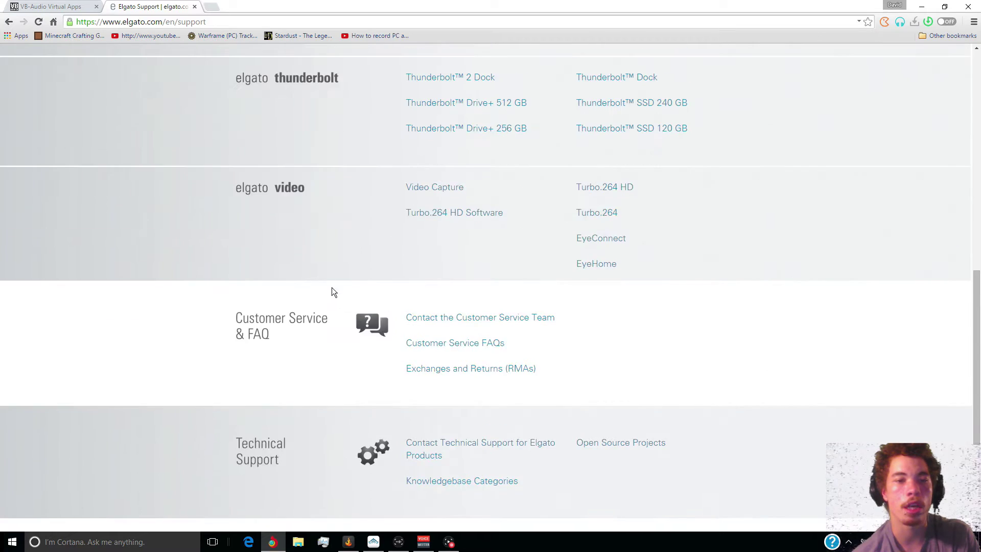
scroll(332, 287, up, 10)
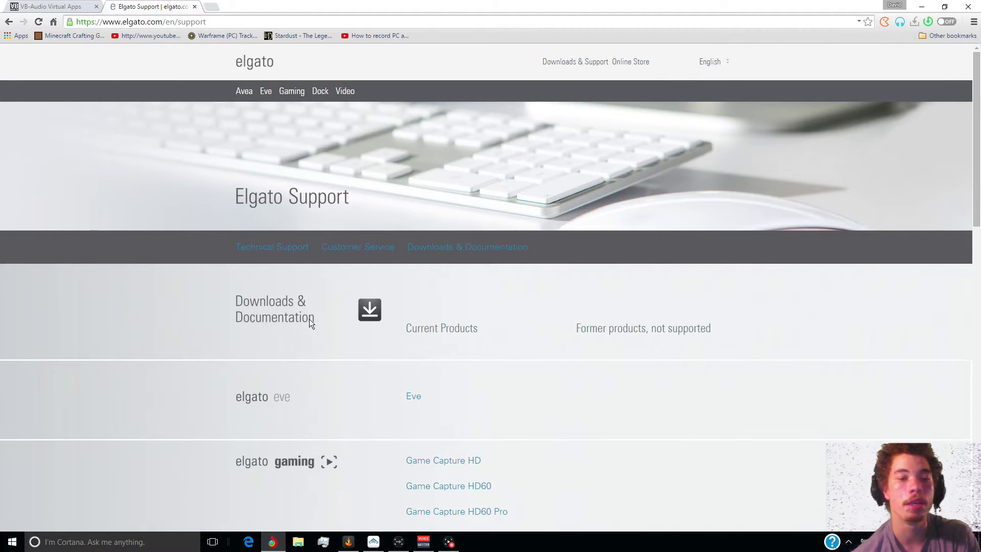
scroll(309, 318, down, 3)
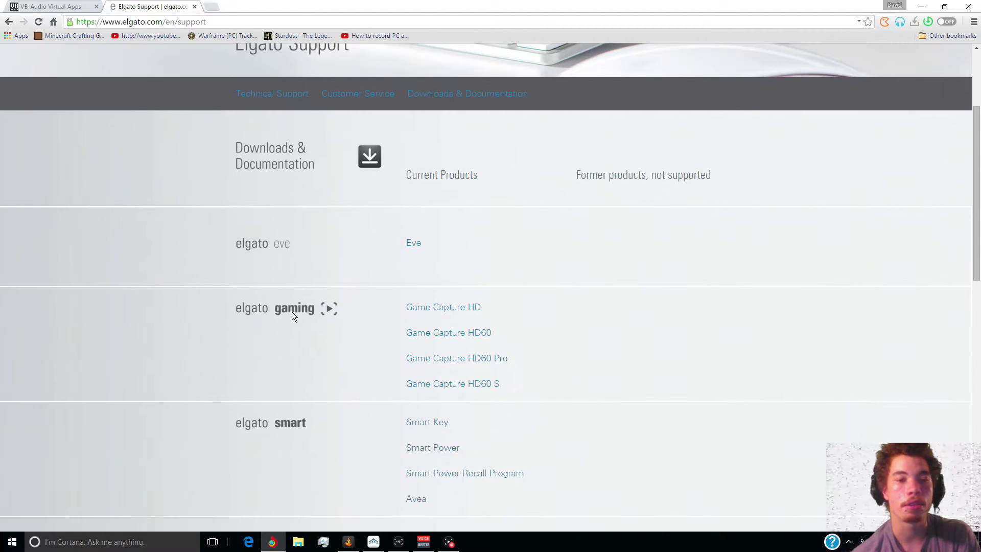
click(462, 309)
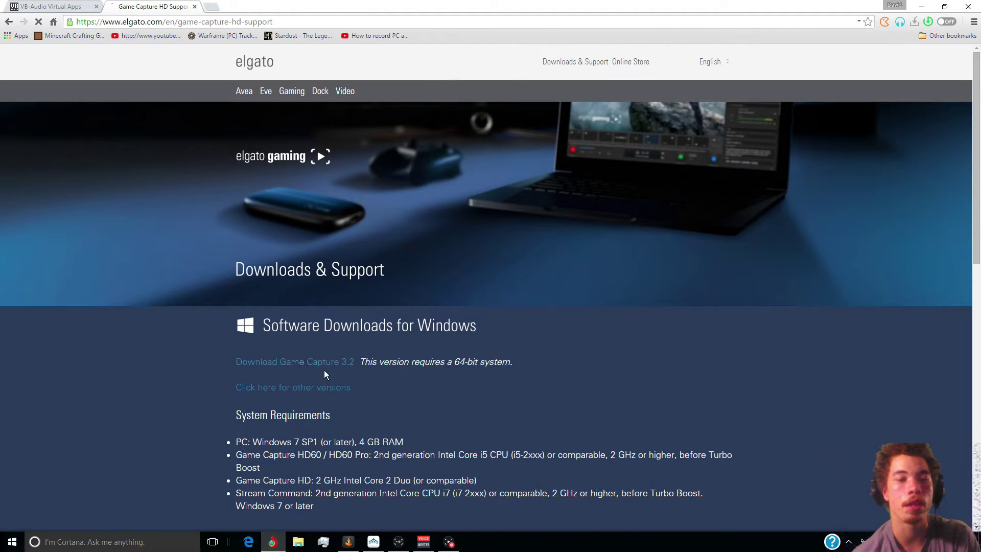
Minimize the browser and move the Game Capture HD and Sound Capture shortcuts side by side near the upper middle of the desktop.
click(953, 451)
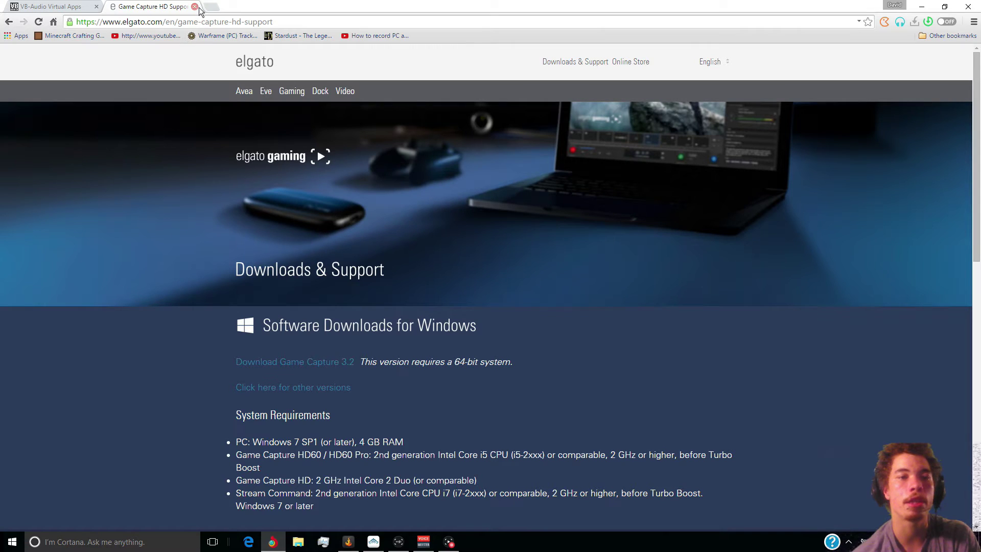
click(929, 6)
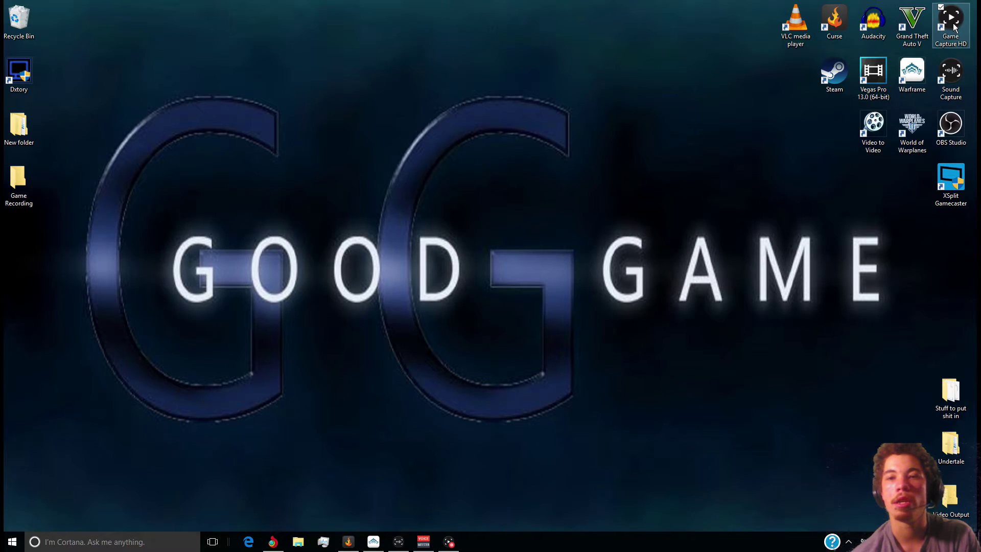
drag(953, 28, 409, 81)
drag(961, 74, 471, 74)
click(462, 128)
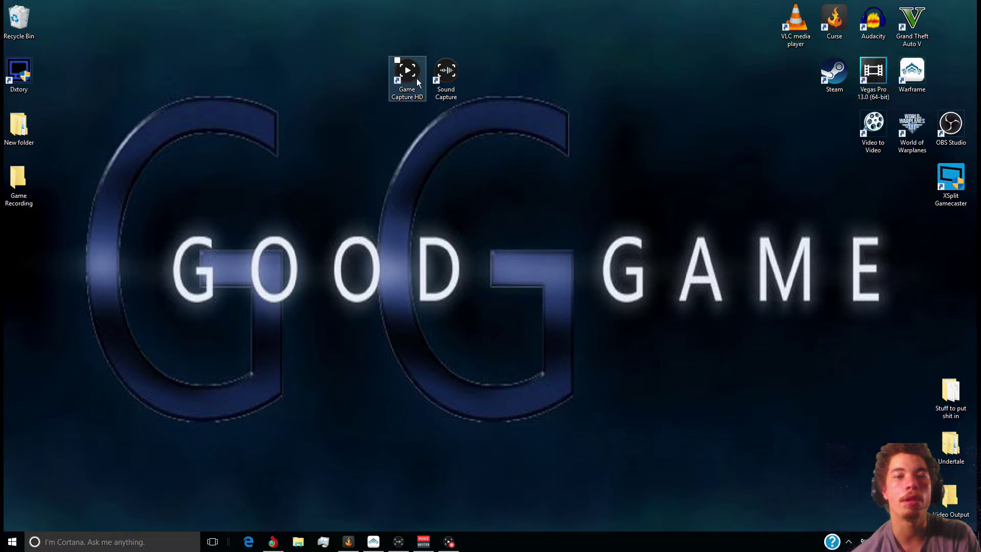
Bring up Elgato Sound Capture and open the Windows list of playback devices.
click(399, 542)
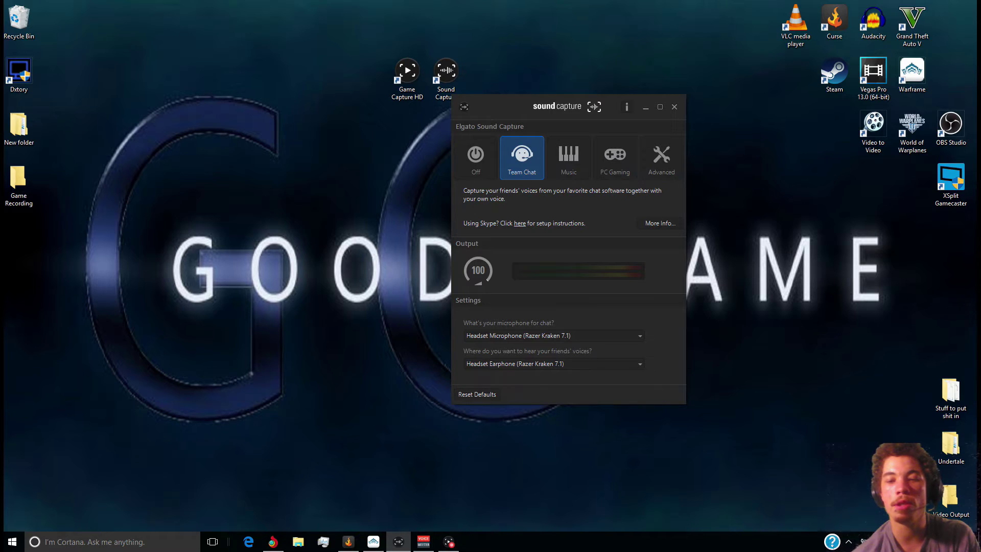
right_click(888, 541)
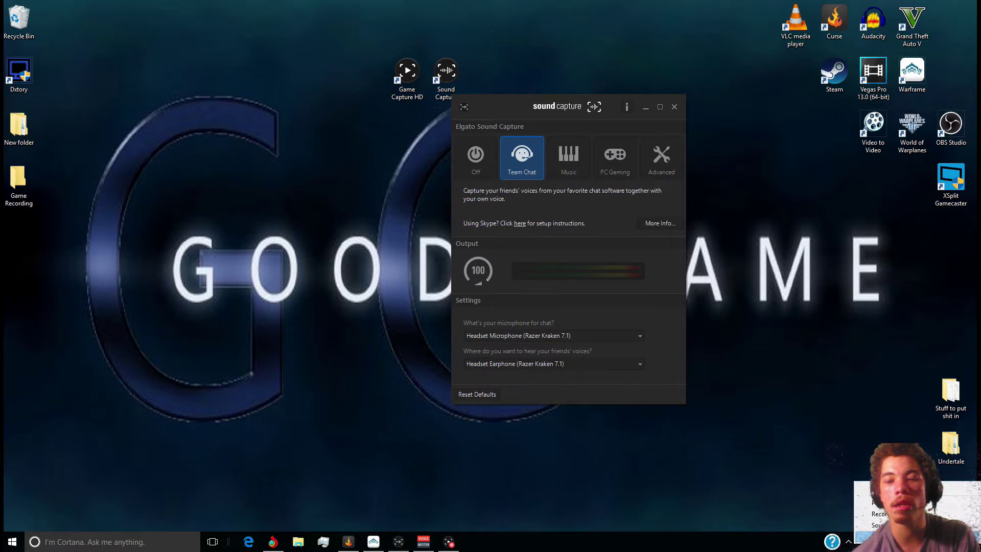
click(879, 502)
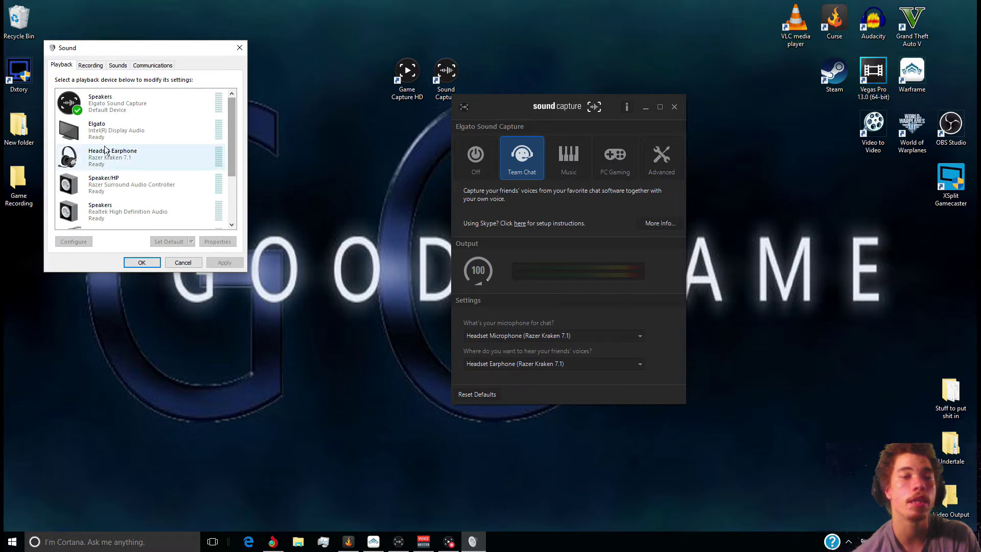
Check the available options for the Elgato Sound Capture speakers, accept the Sound dialog and minimize Sound Capture.
right_click(101, 104)
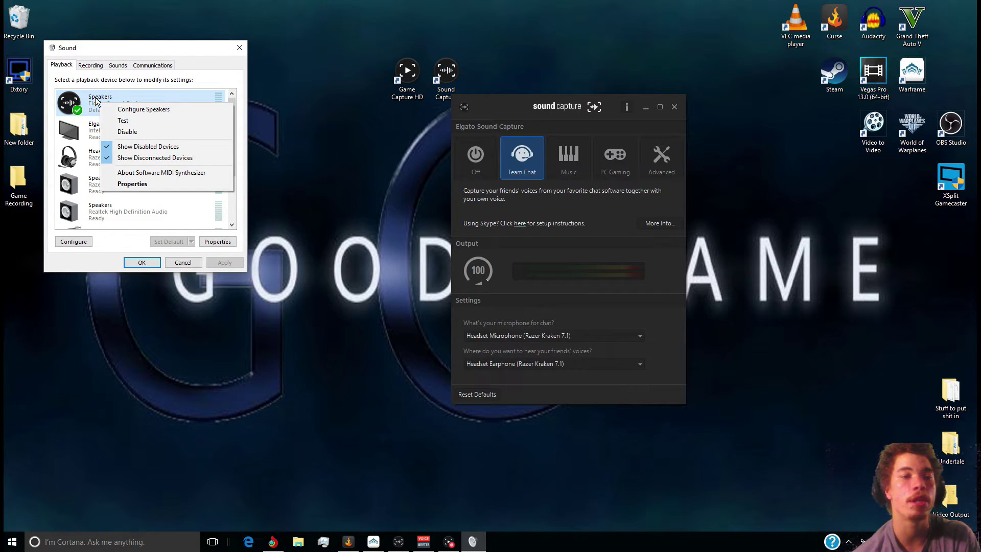
right_click(93, 98)
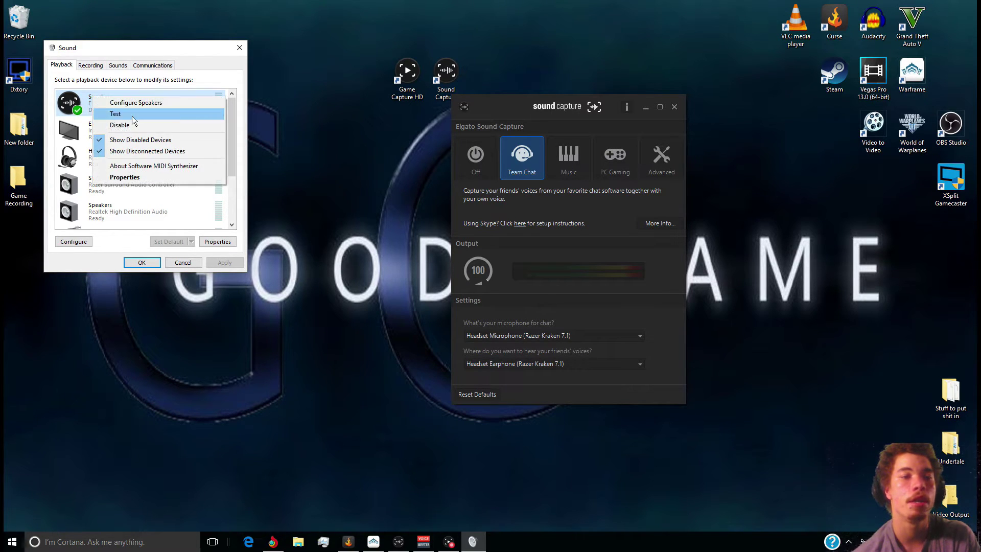
click(143, 48)
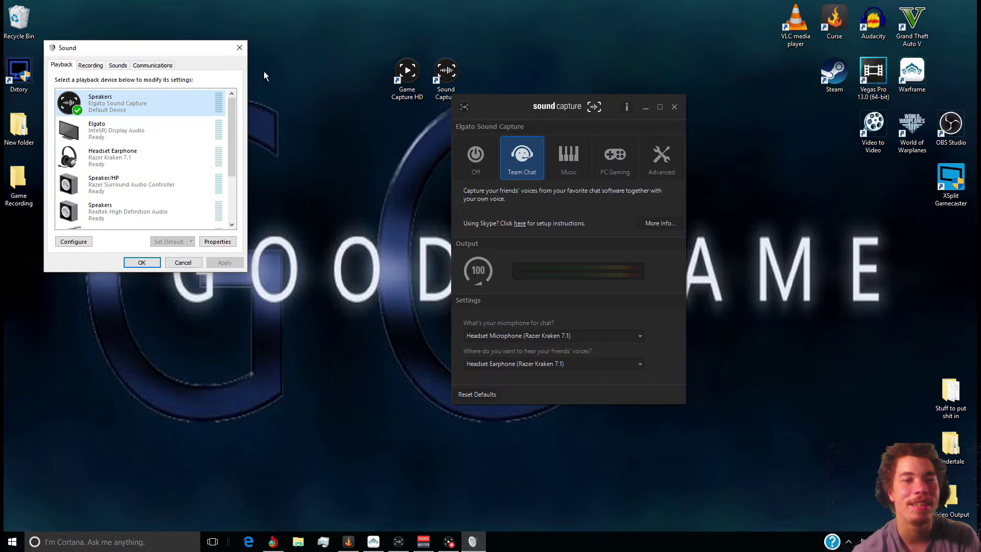
click(143, 264)
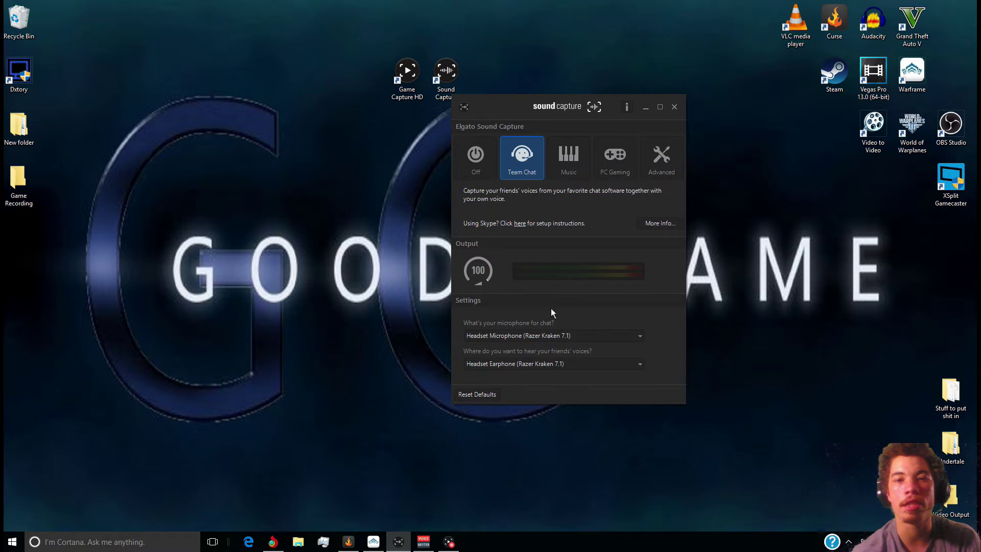
click(645, 109)
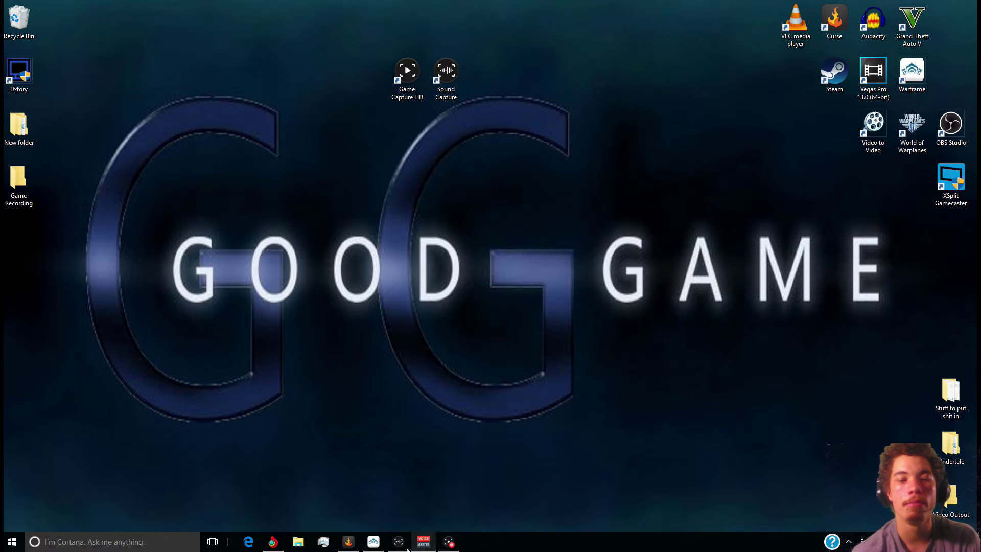
Switch to Curse and choose Speakers (Elgato Sound Capture) as the speakers/headphones playback device in its audio settings.
mouse_move(348, 541)
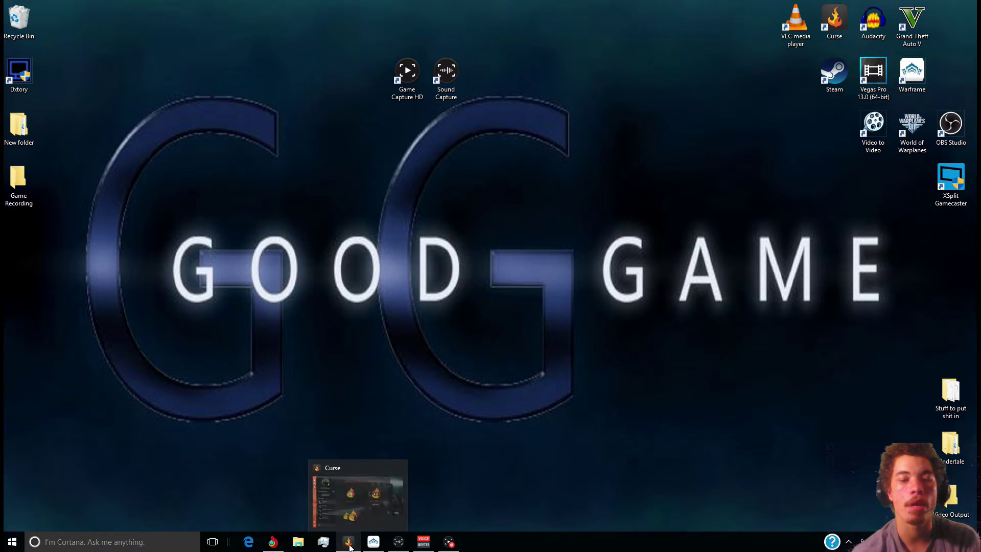
click(346, 506)
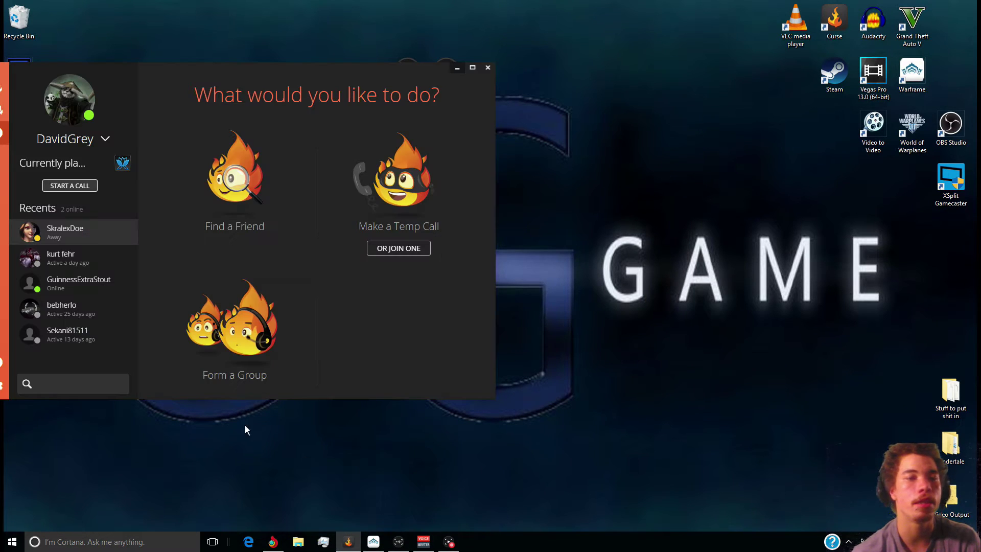
drag(151, 82, 455, 91)
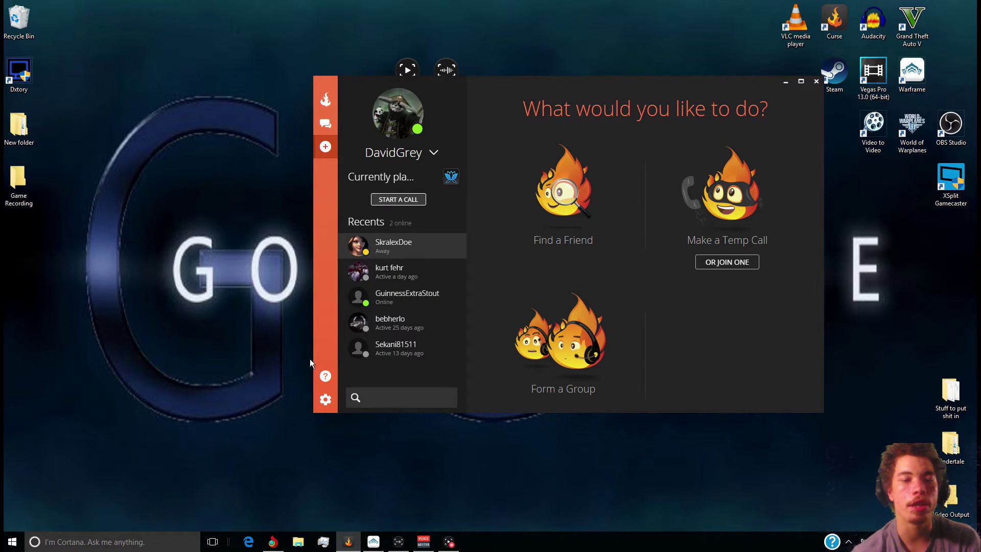
click(324, 400)
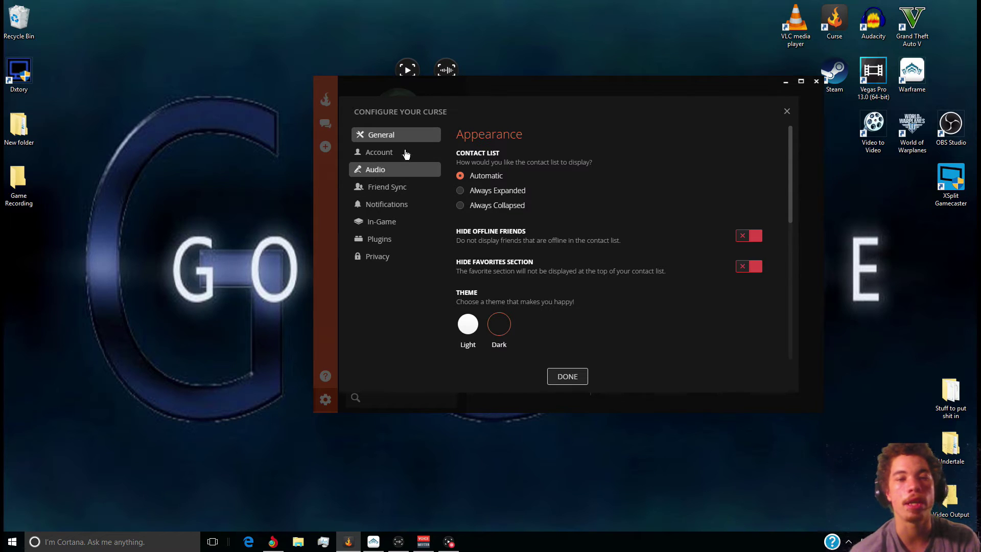
click(378, 172)
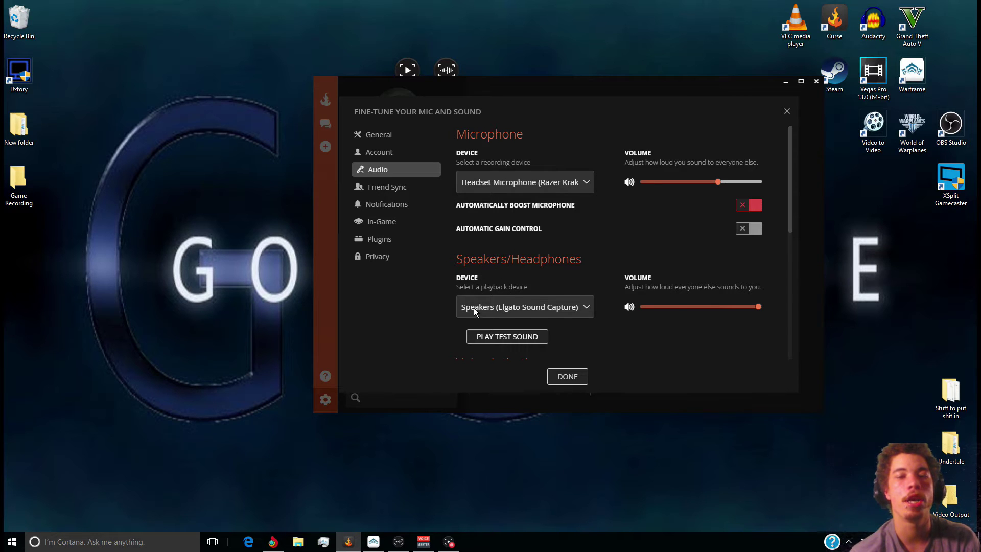
click(527, 308)
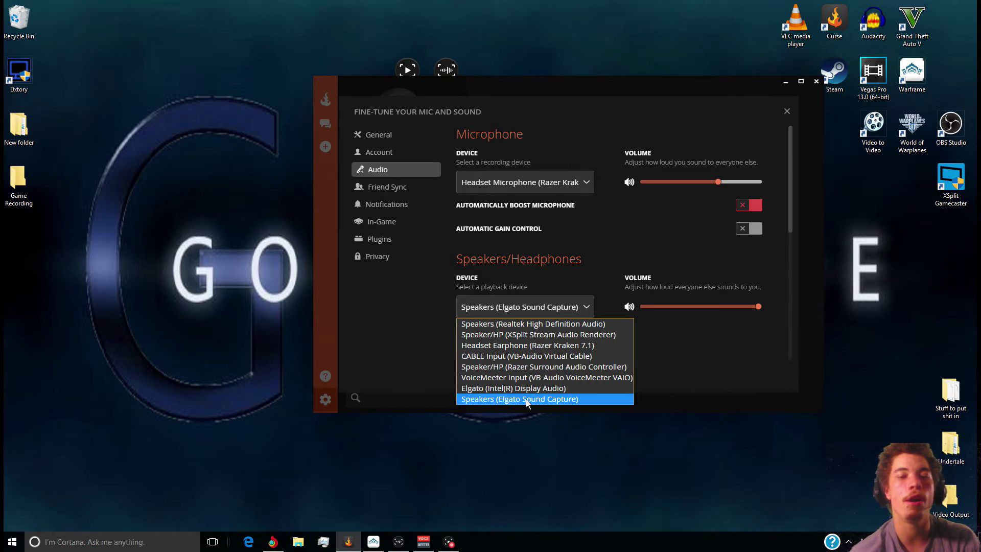
click(539, 399)
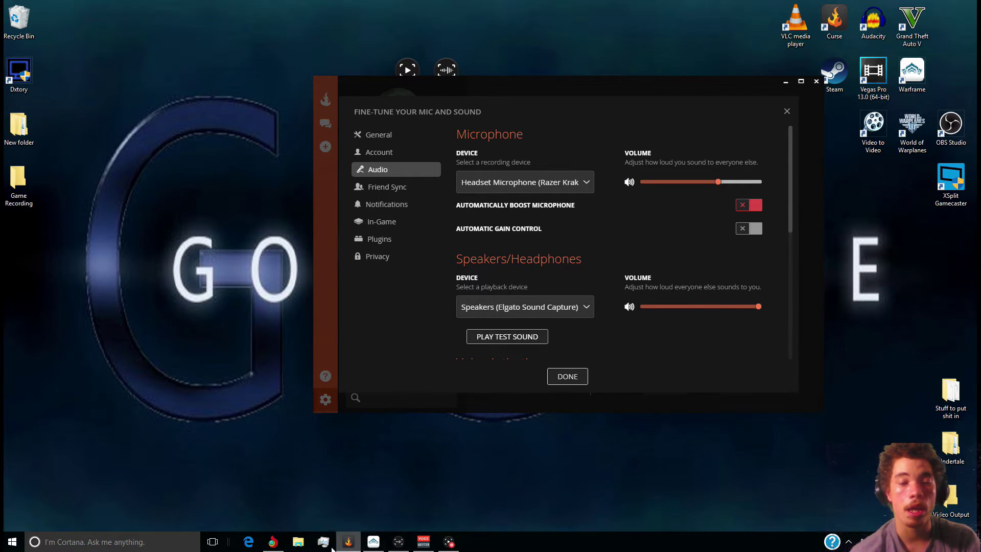
Bring up Game Capture HD and place its window beside the Curse audio settings so both device selections can be compared.
click(450, 543)
drag(453, 57, 312, 39)
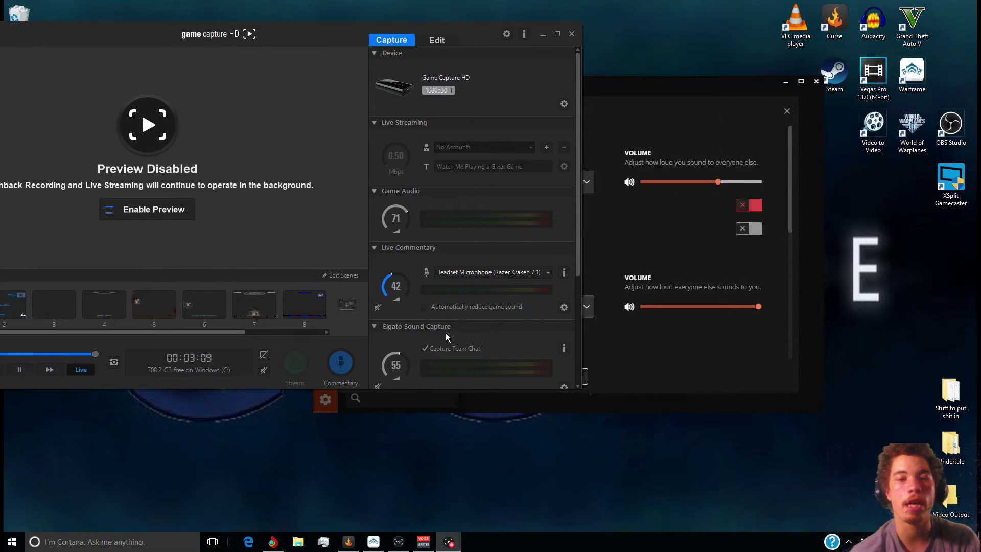
click(638, 107)
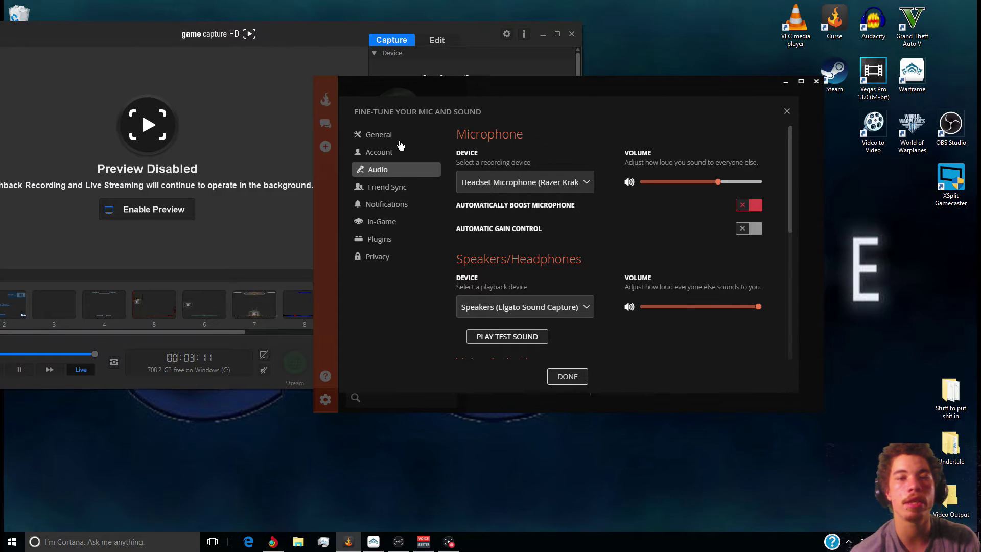
click(313, 47)
drag(312, 44, 104, 58)
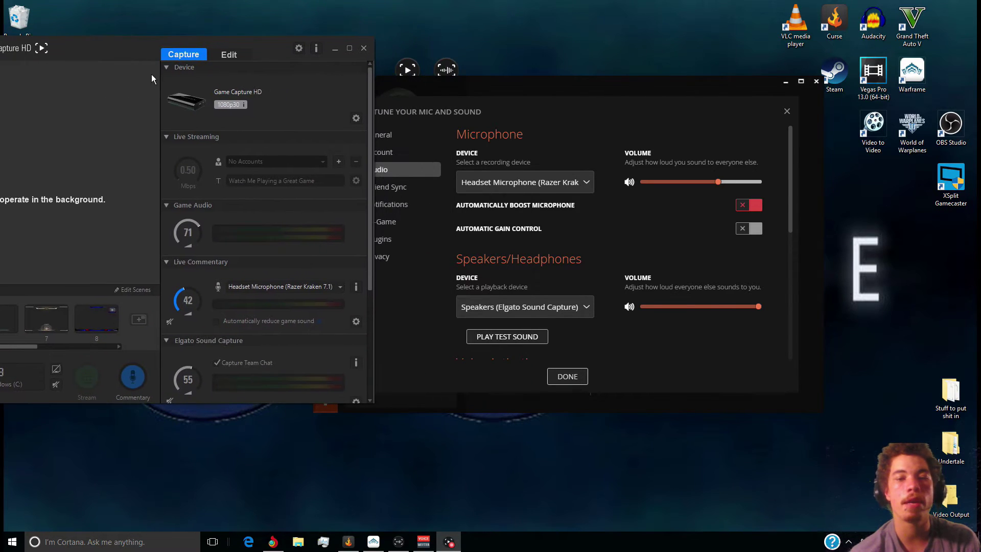
Close the Curse audio settings with the selected devices kept and minimize the Curse window.
click(504, 338)
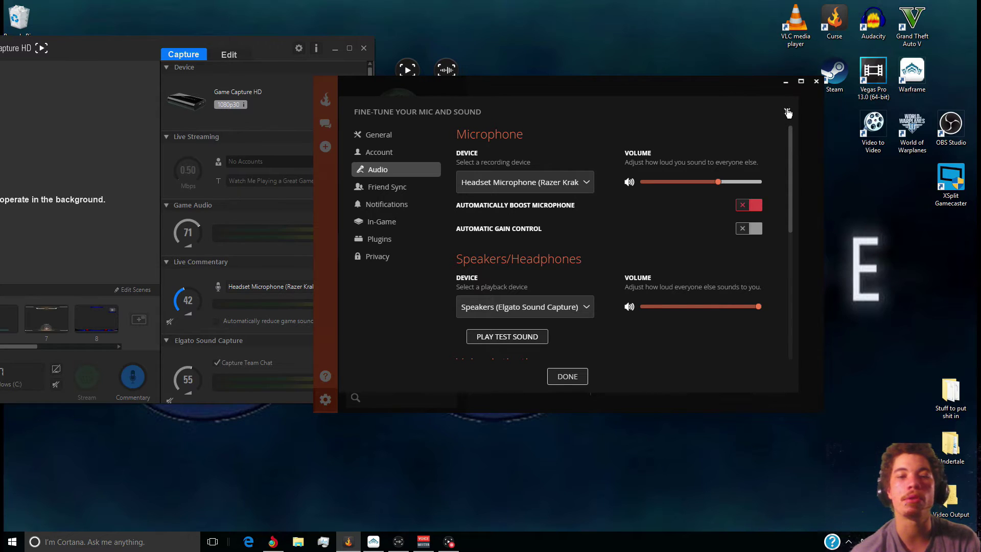
click(573, 382)
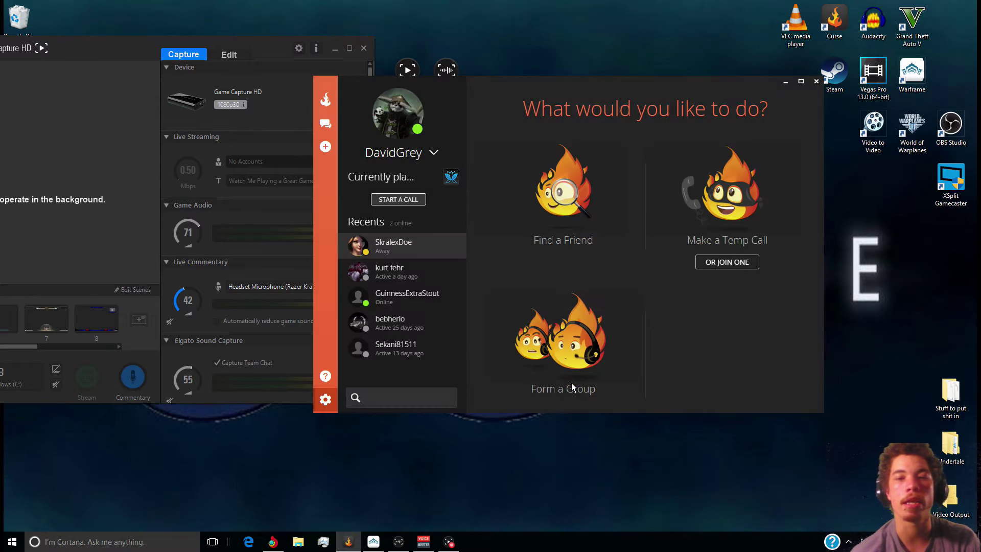
click(787, 80)
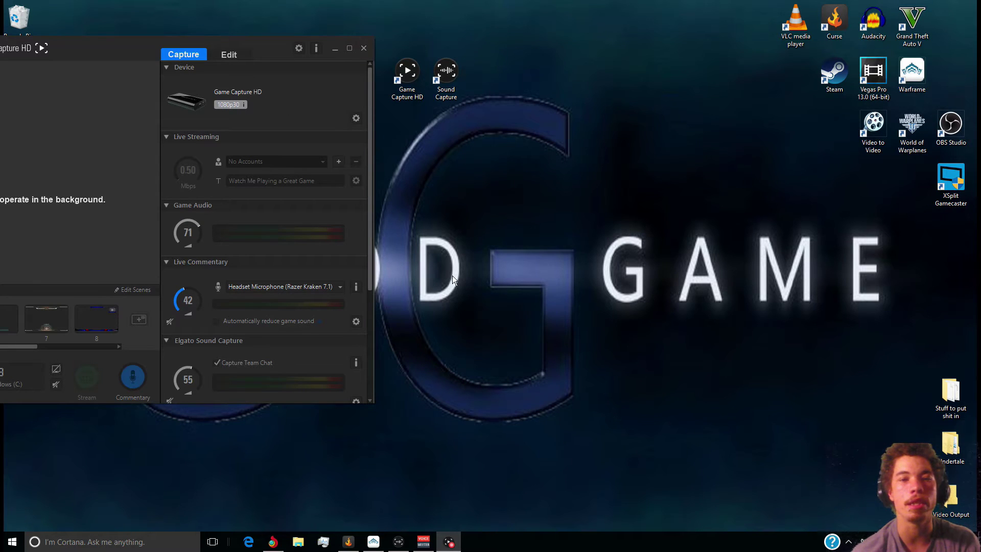
Switch to the browser and open VB-Audio's Voicemeeter page to find its download and install options.
click(281, 544)
click(82, 7)
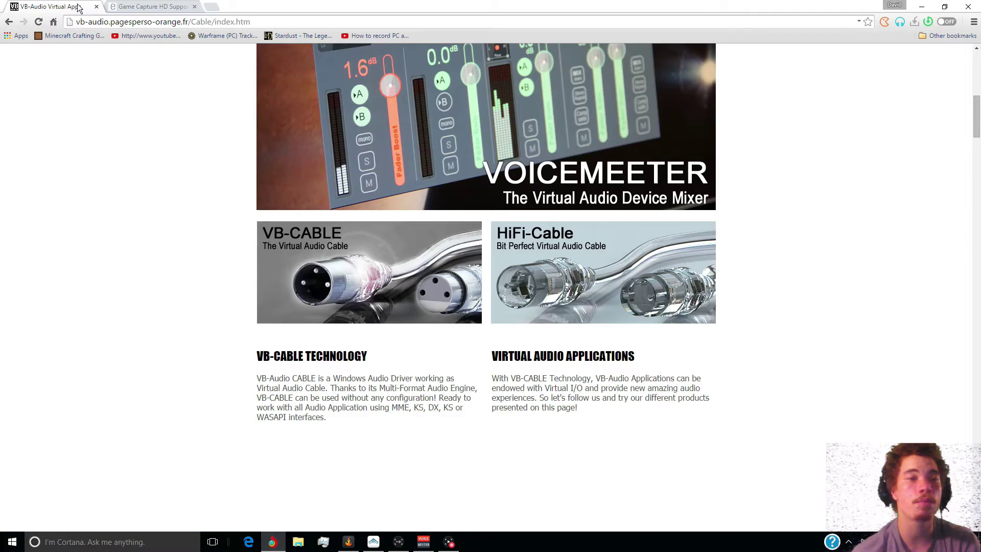
scroll(184, 148, up, 10)
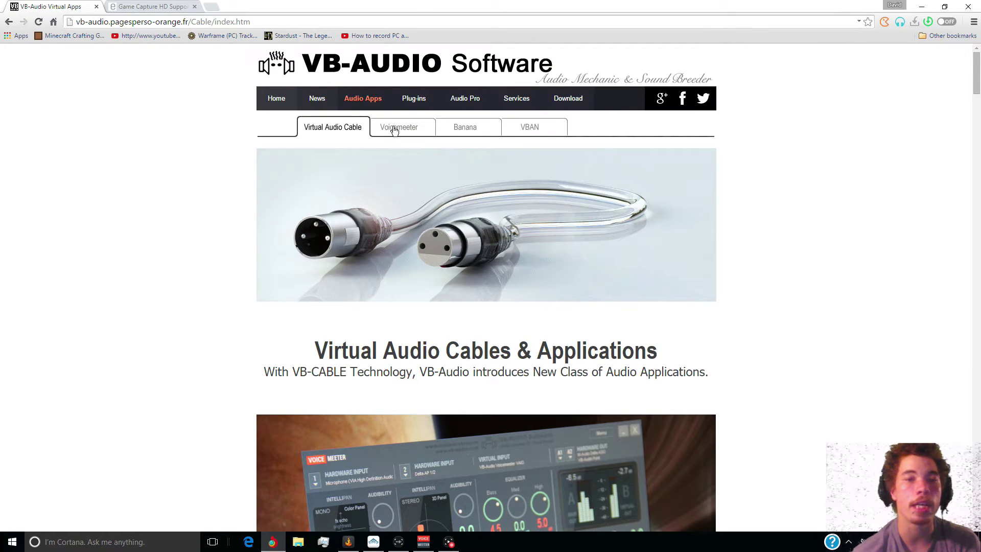
click(394, 131)
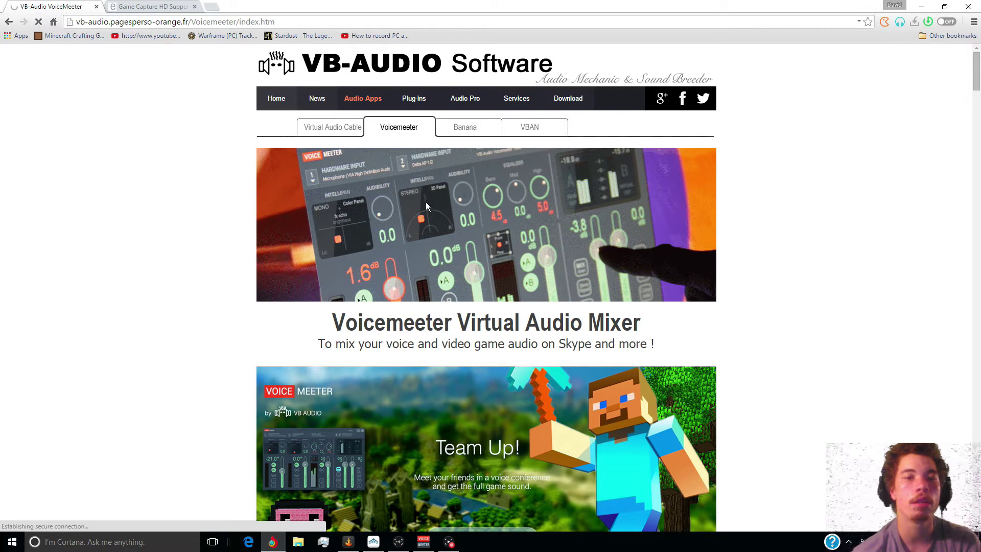
scroll(366, 226, down, 15)
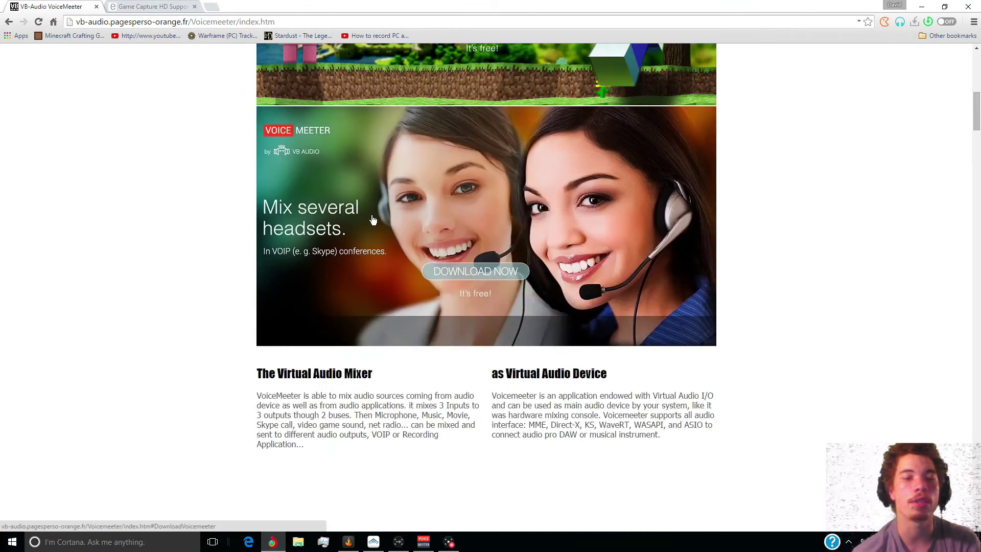
scroll(365, 229, down, 15)
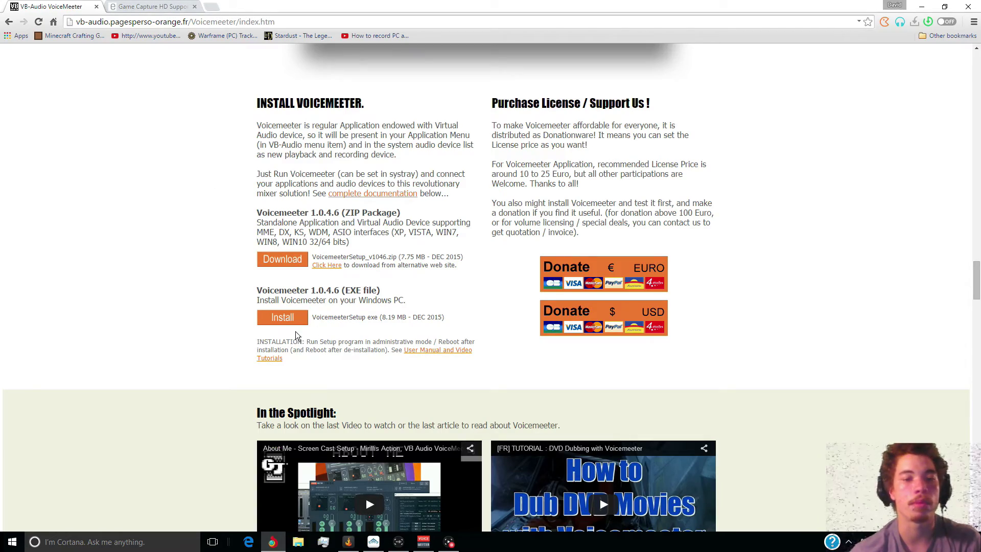
Open VB-Audio's Virtual Audio Cable page and find the VB-CABLE Driver download.
scroll(306, 322, up, 6)
scroll(318, 325, up, 20)
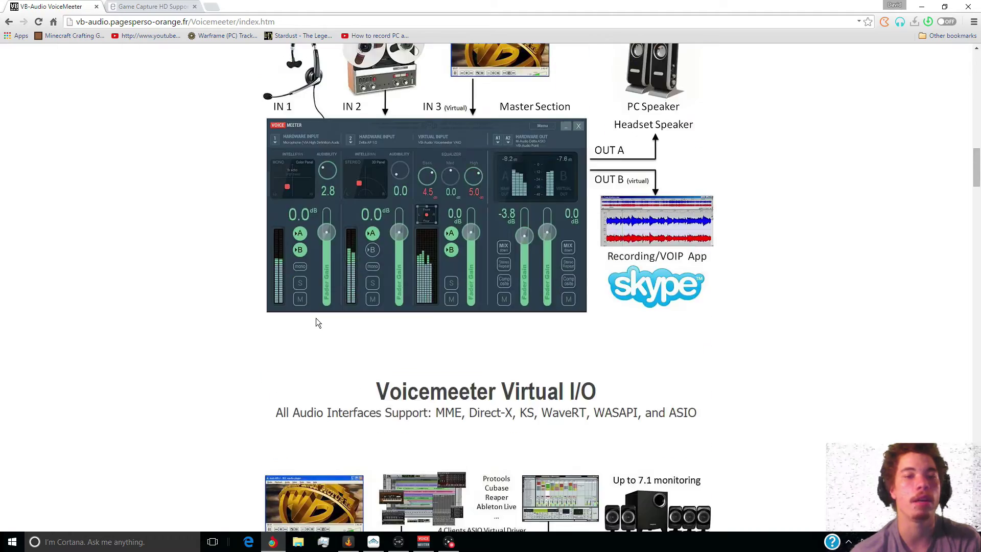
scroll(333, 115, up, 5)
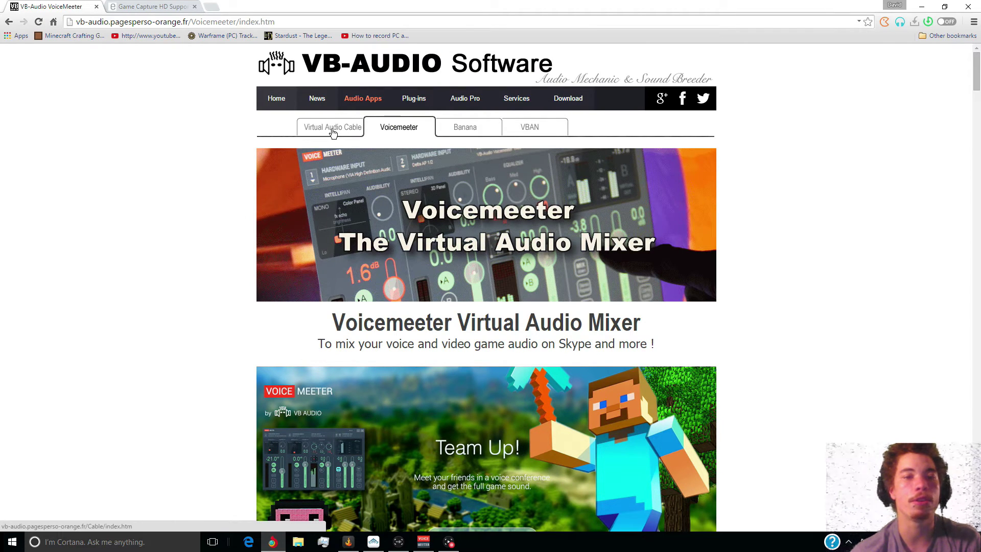
click(332, 127)
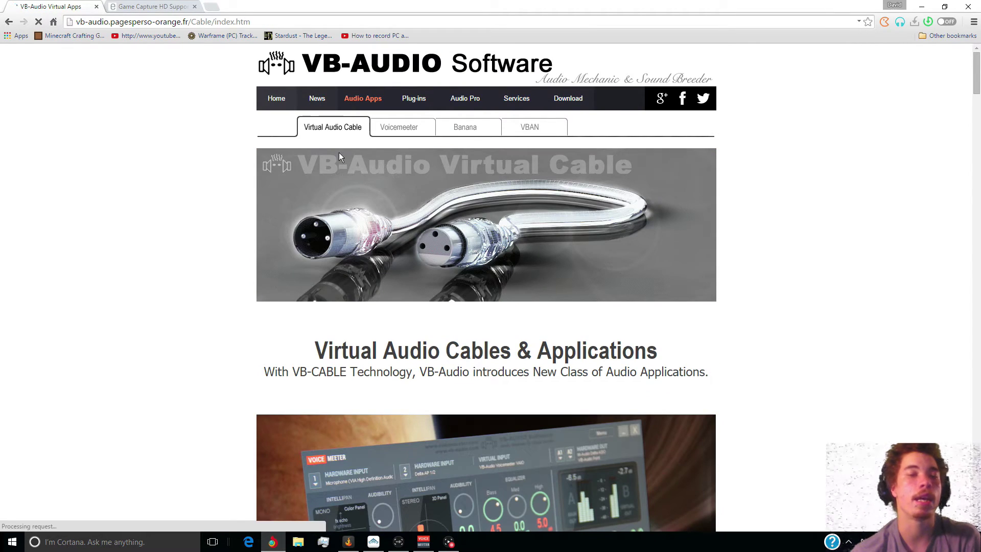
scroll(347, 174, down, 18)
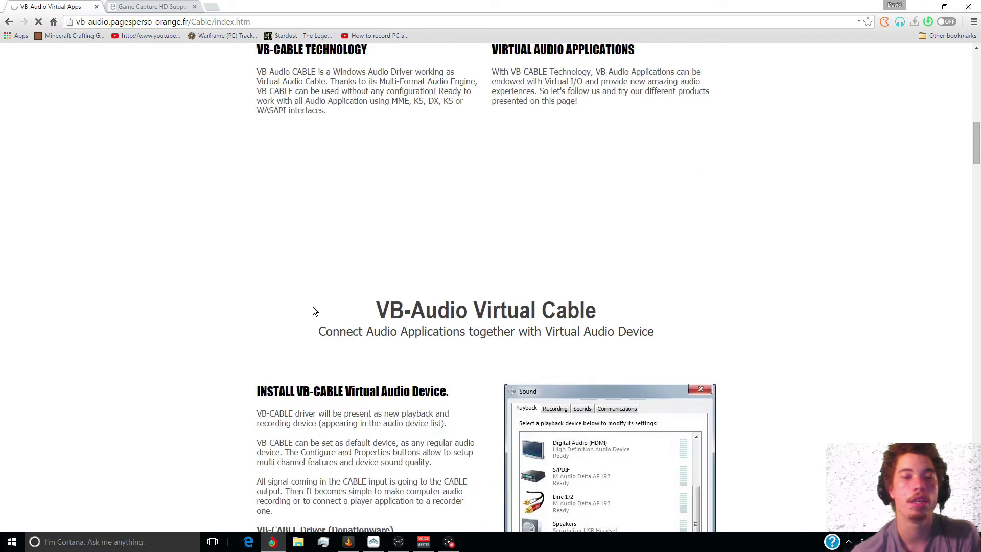
scroll(314, 322, down, 3)
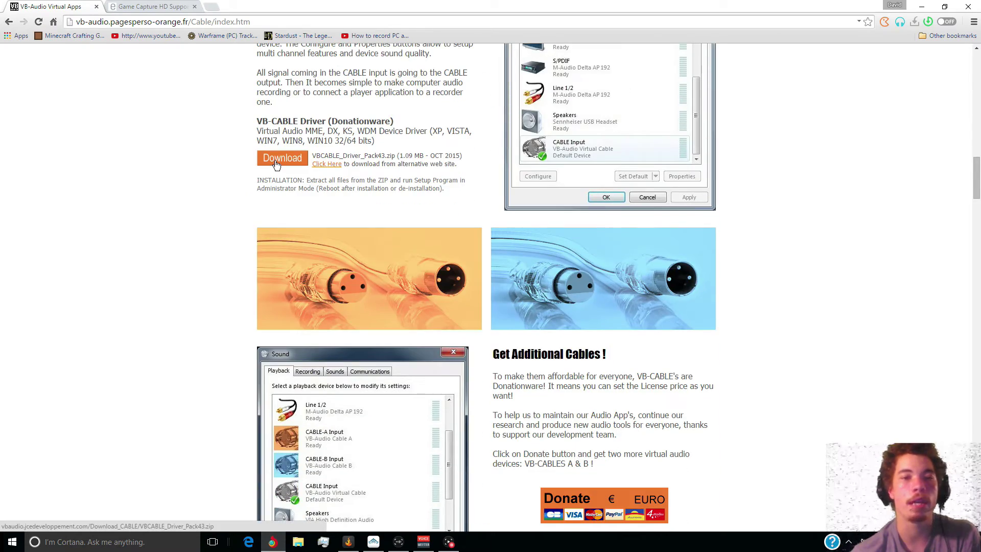
Minimize the browser, bring up VoiceMeeter and check the device choices for hardware input 2.
click(921, 7)
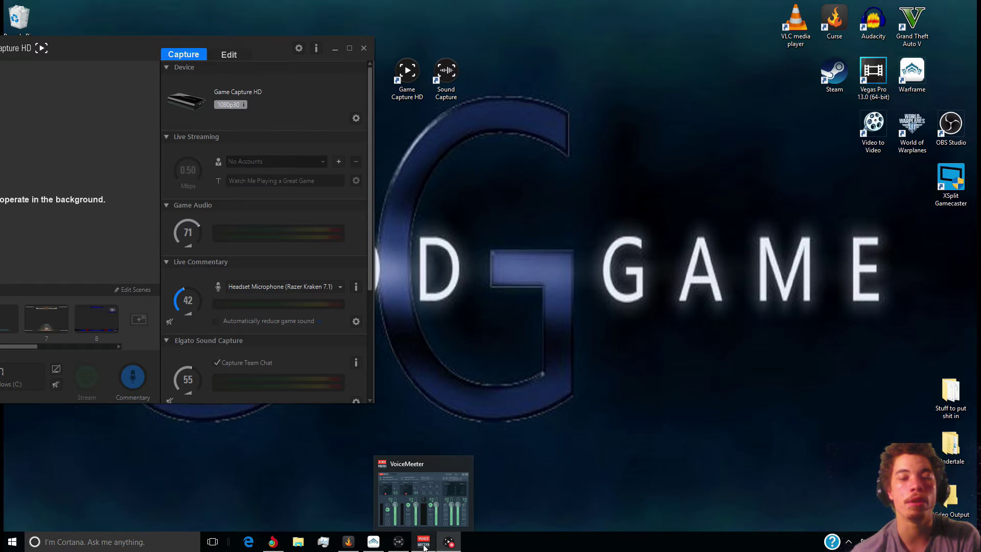
click(423, 544)
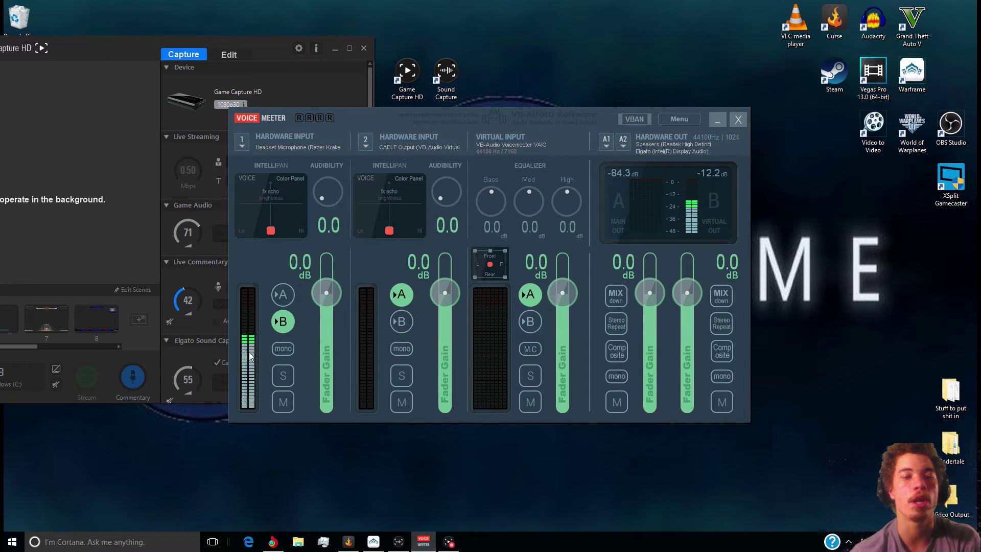
click(365, 146)
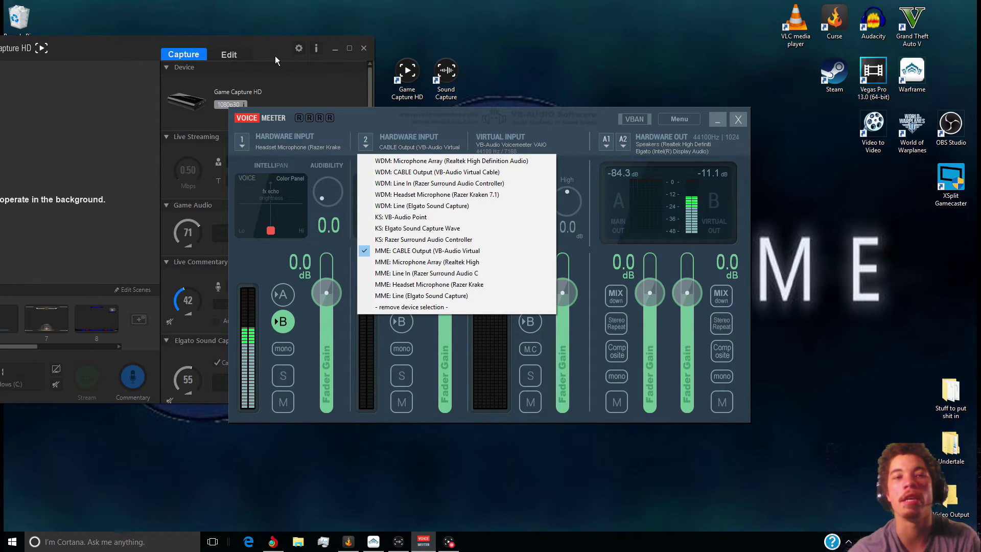
click(357, 120)
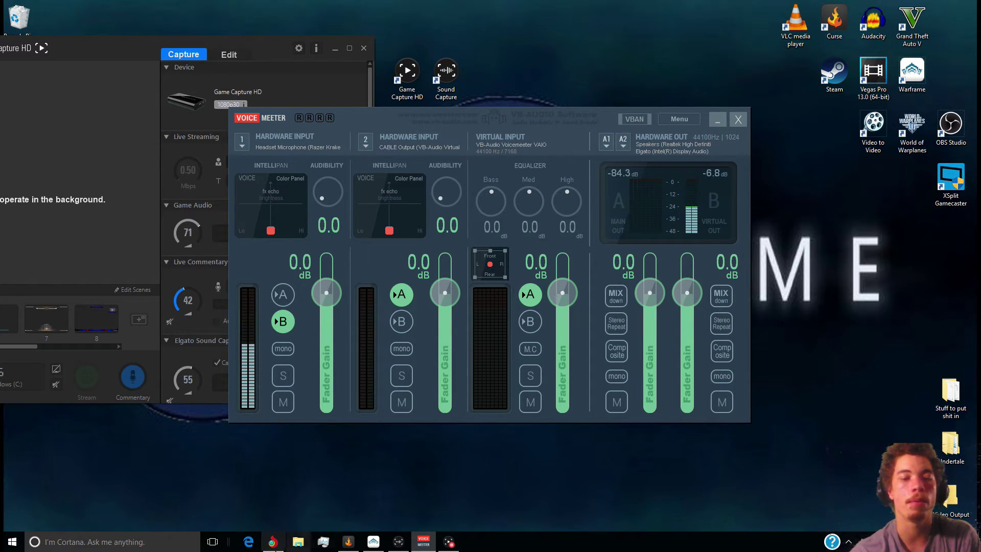
Open the Let's Play Warframe Episode 5 video from the YouTube channel in the browser and bring up Game Capture HD.
click(272, 541)
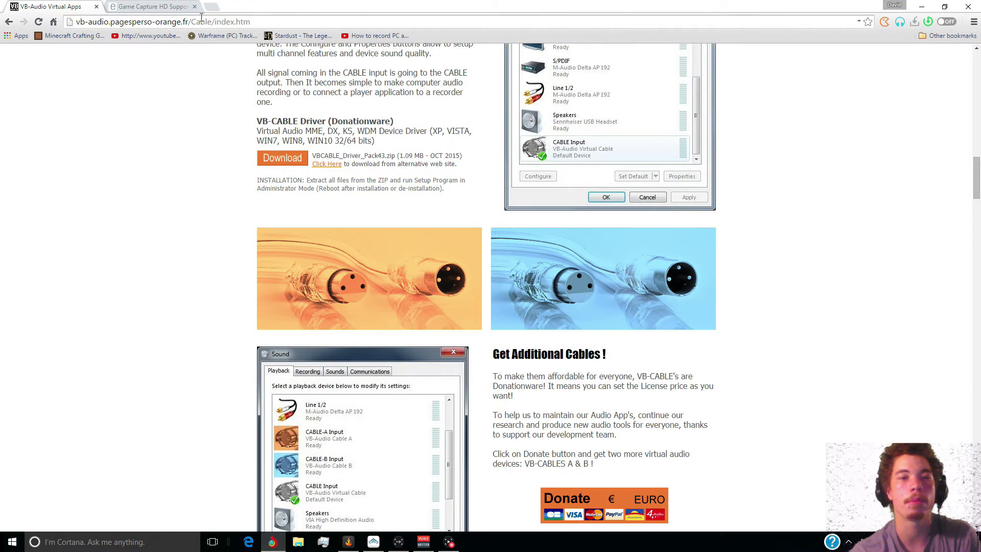
click(378, 35)
click(164, 38)
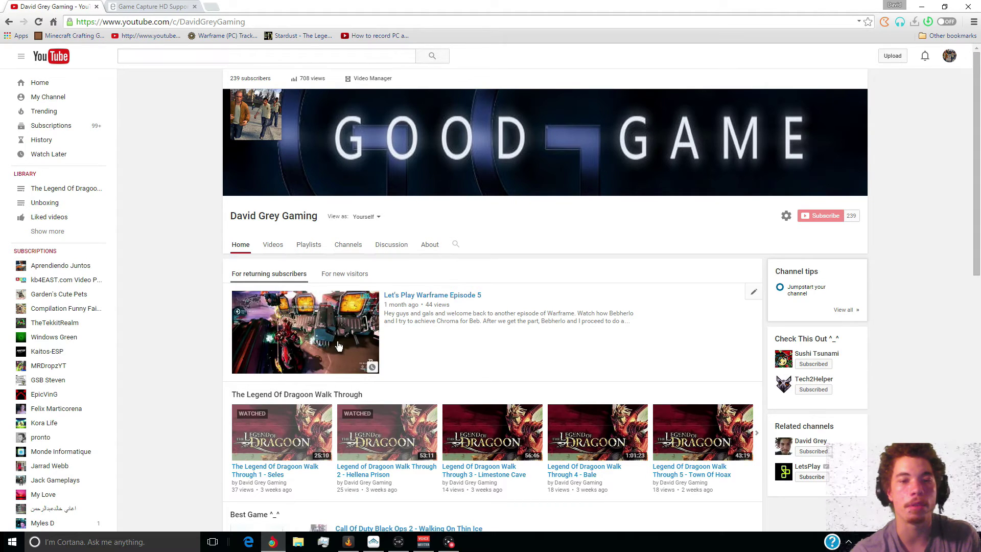
click(423, 300)
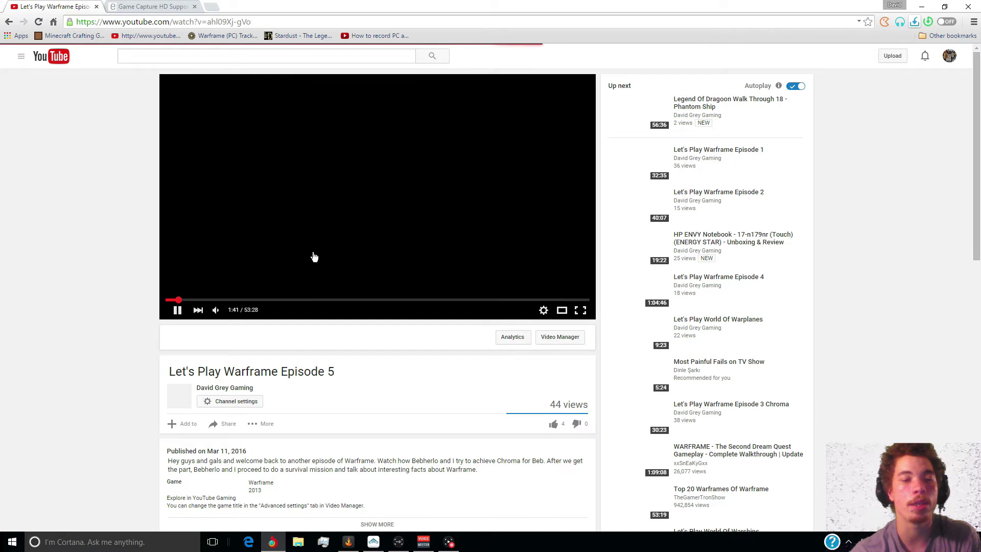
click(450, 543)
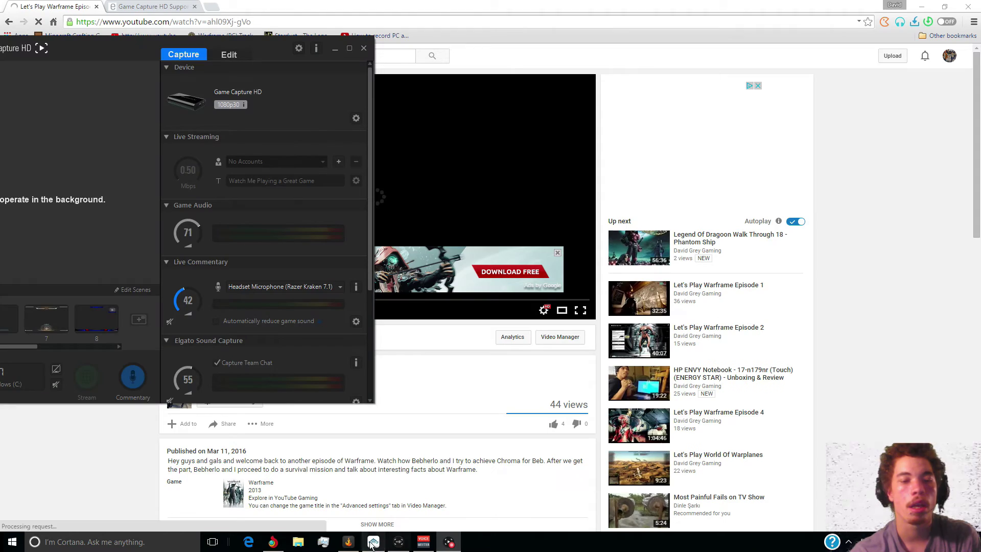
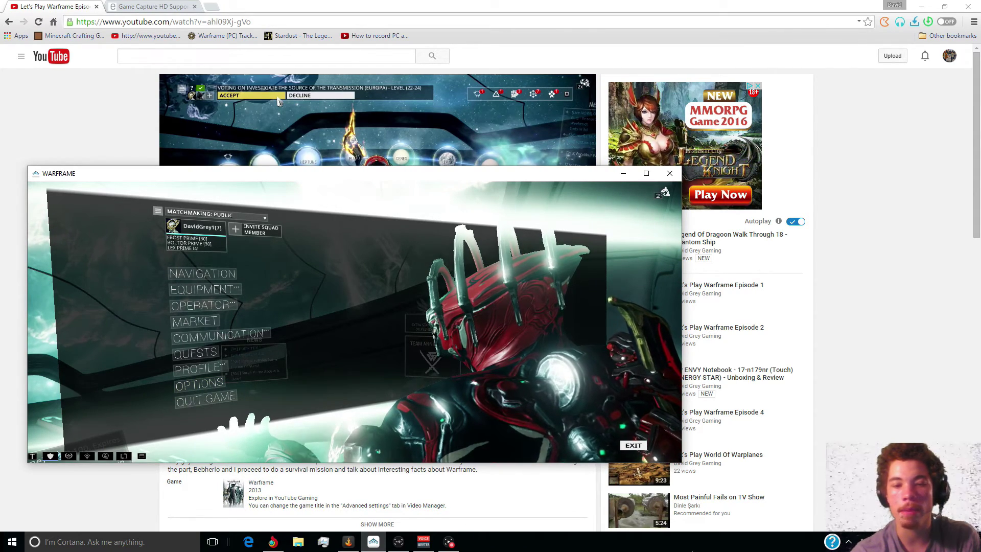
Open the Windows list of recording devices and examine the CABLE Output and VoiceMeeter Output entries.
click(831, 543)
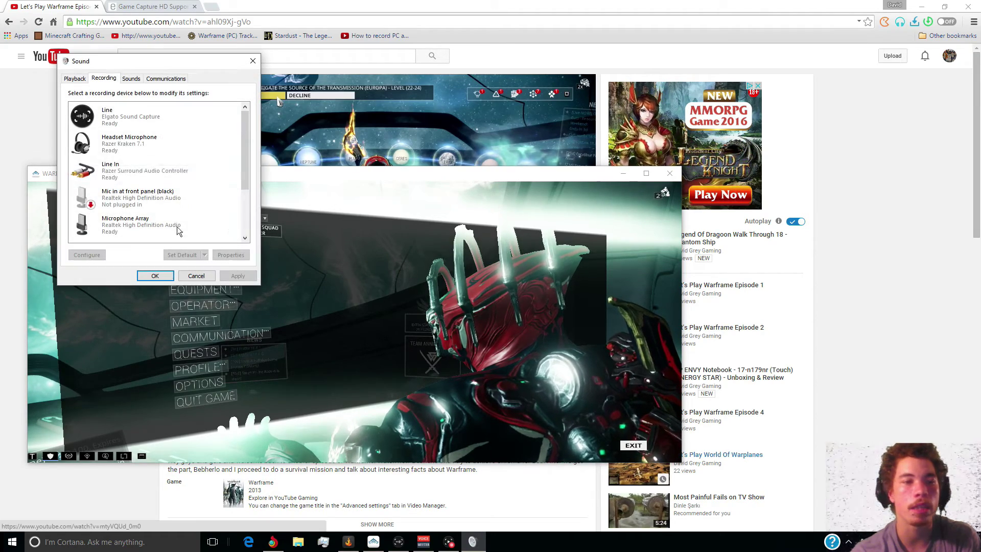
scroll(123, 208, down, 2)
scroll(123, 208, down, 2)
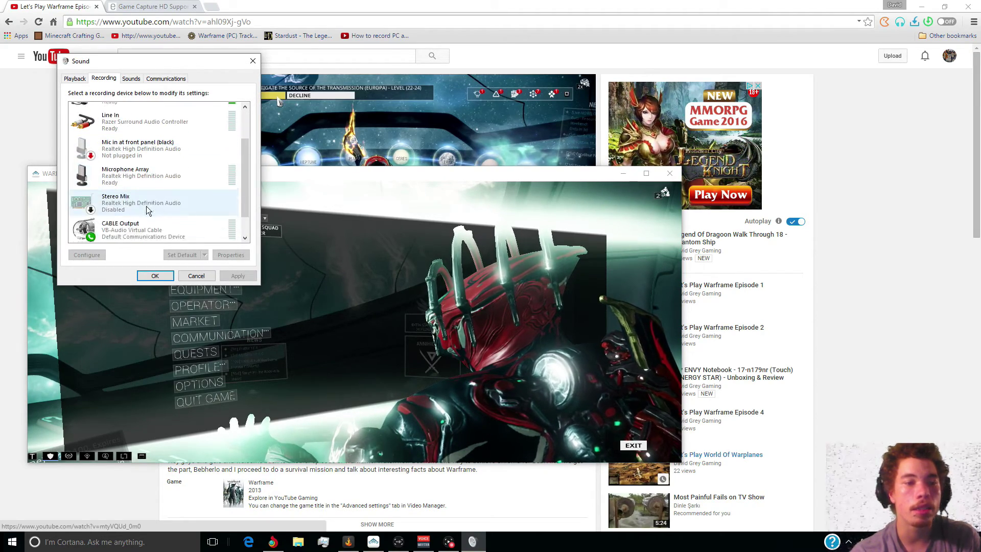
scroll(159, 211, down, 1)
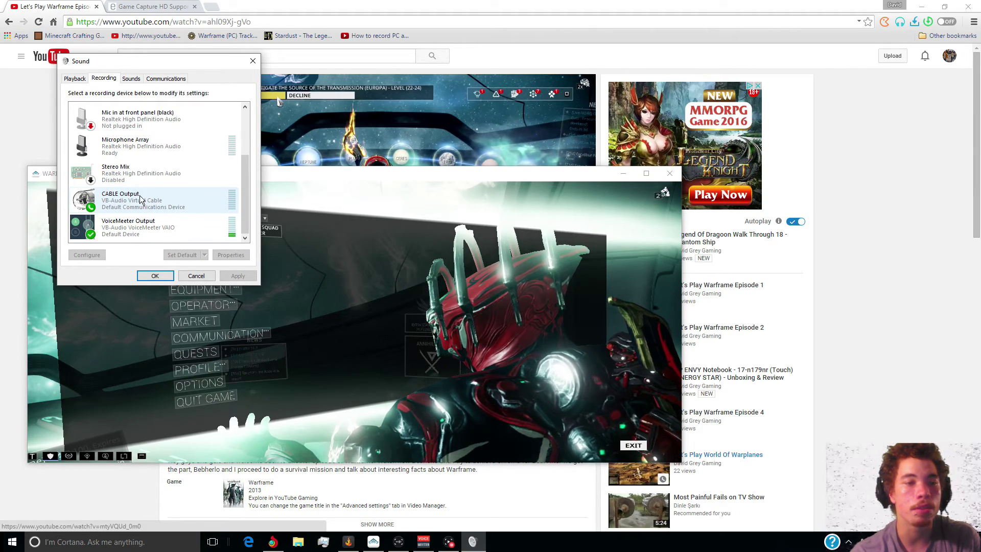
right_click(141, 200)
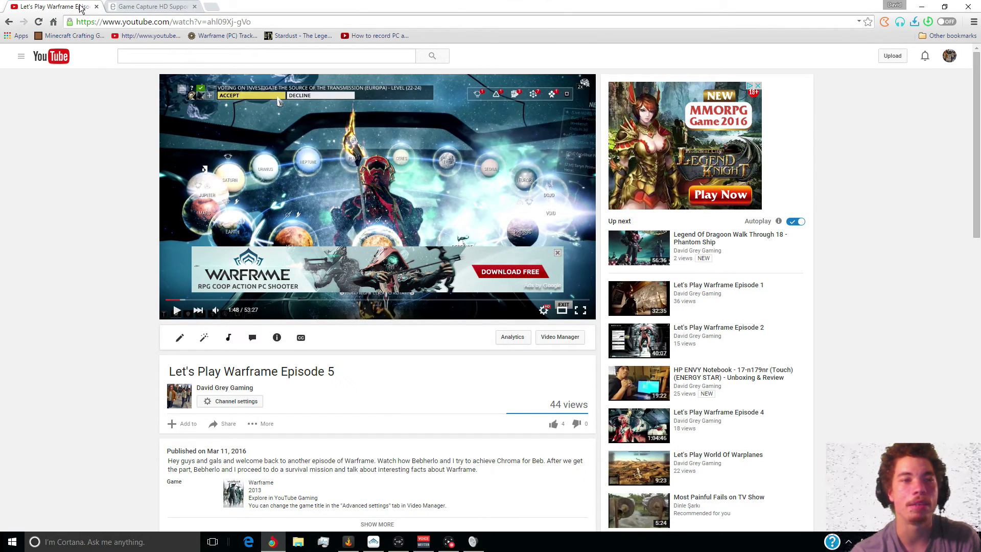
Play the Warframe video while checking VoiceMeeter's level meters, and close the browser.
click(922, 9)
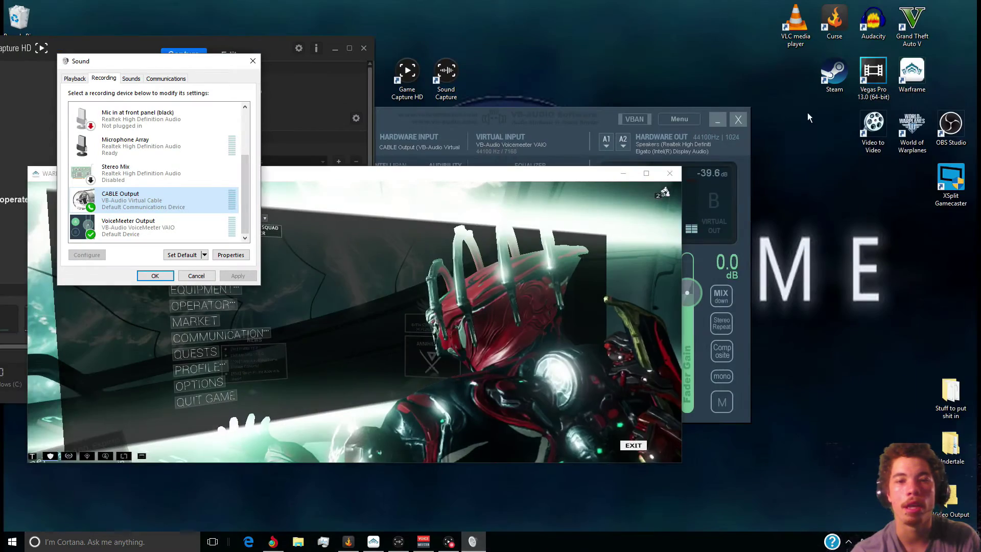
click(428, 541)
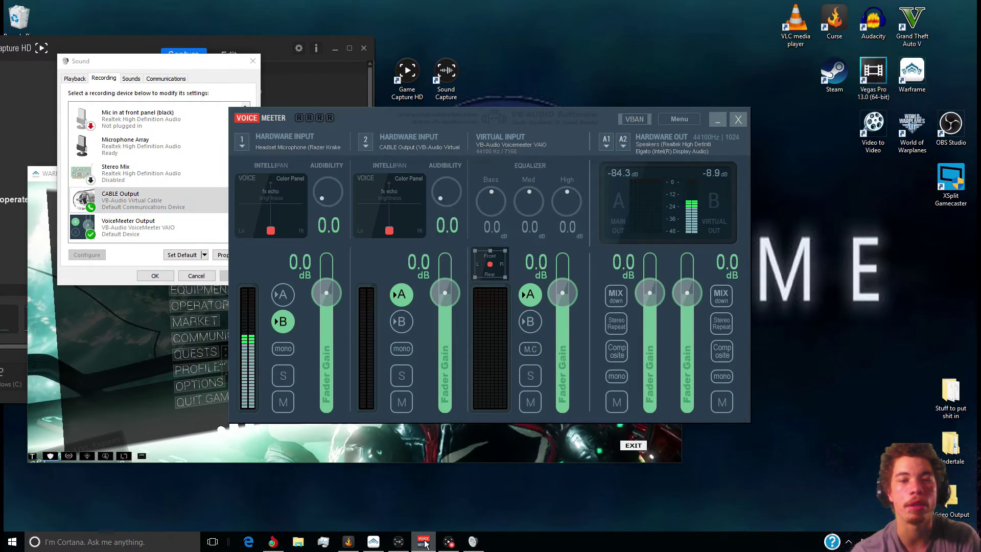
click(279, 544)
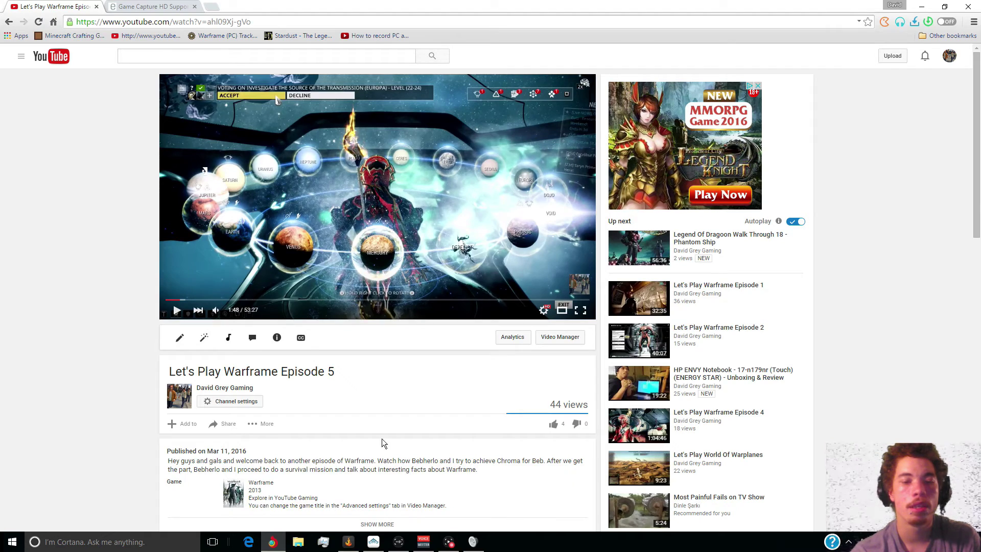
key(space)
key(alt+Tab)
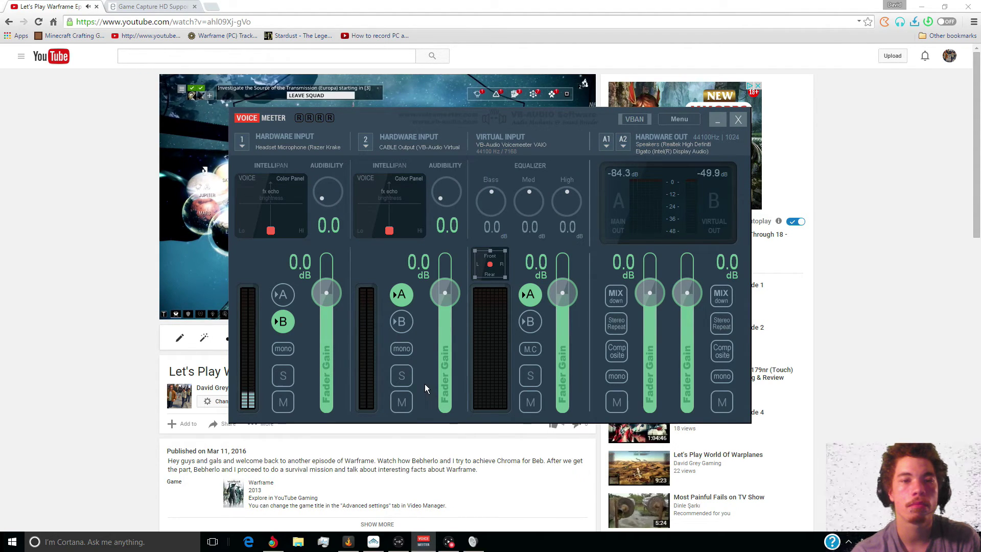
key(alt+Tab)
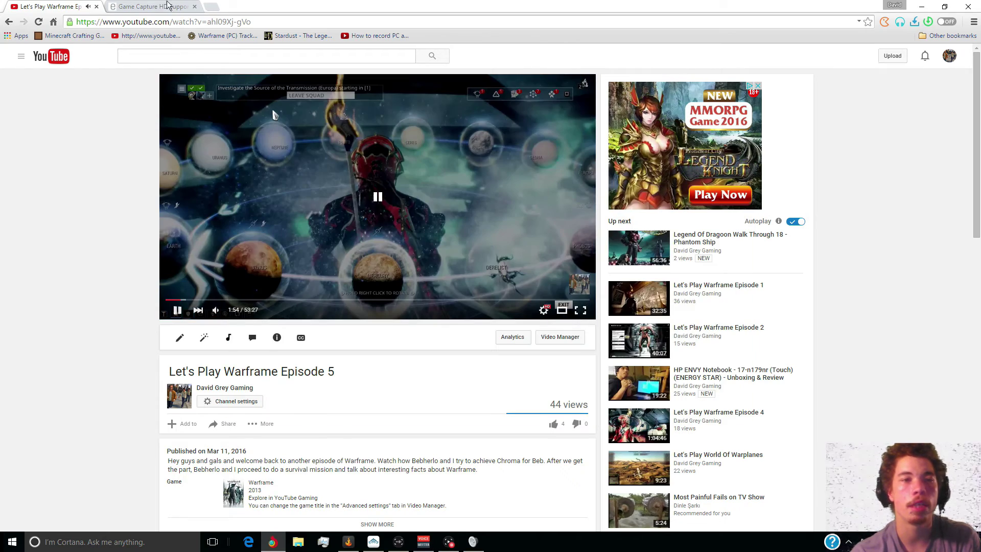
key(ctrl+w)
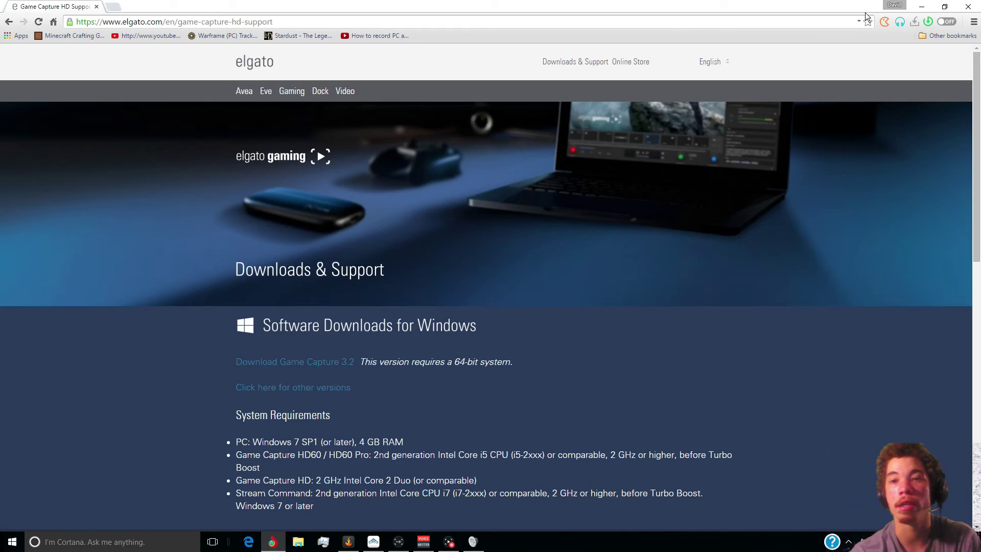
click(968, 6)
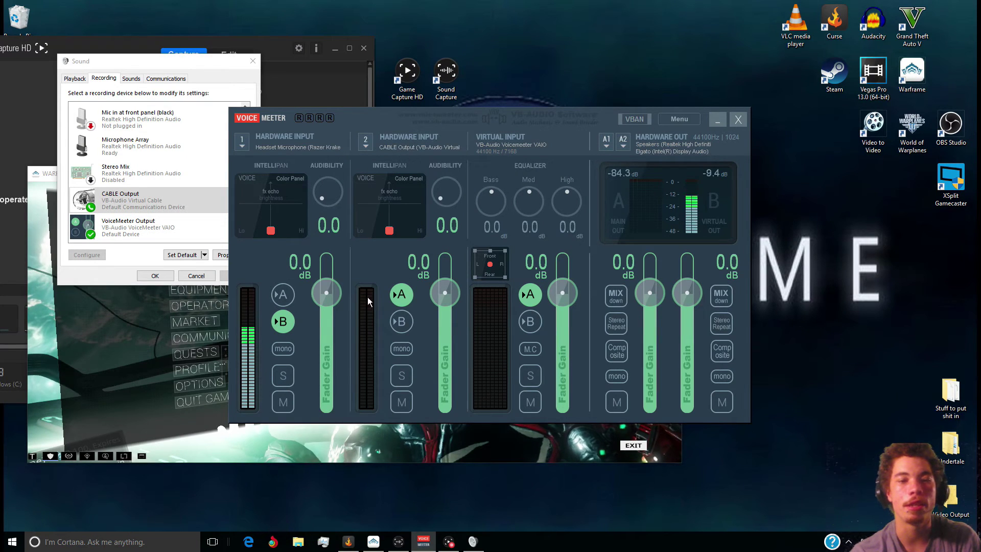
Move the VoiceMeeter window beside the Sound dialog and bring up the recording devices list.
drag(361, 119, 524, 104)
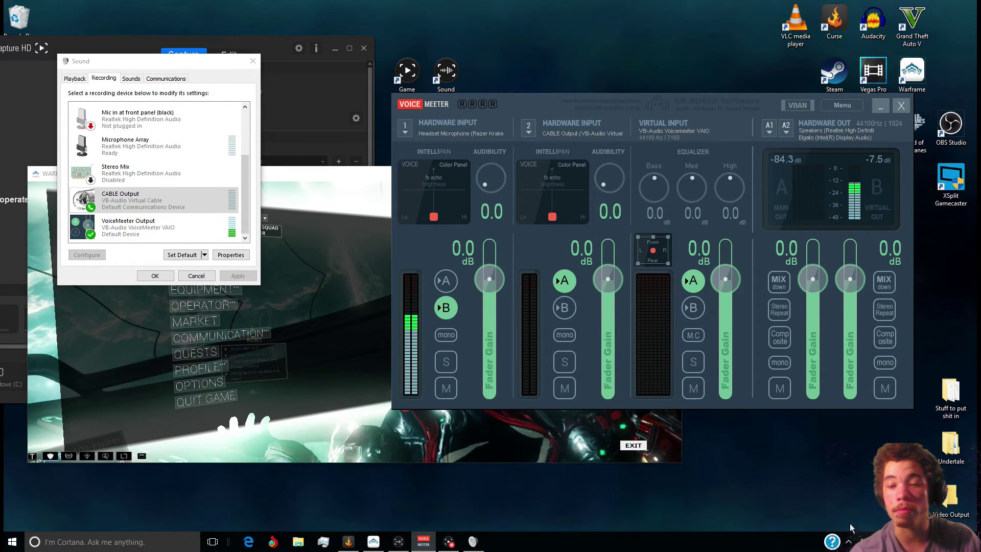
right_click(898, 541)
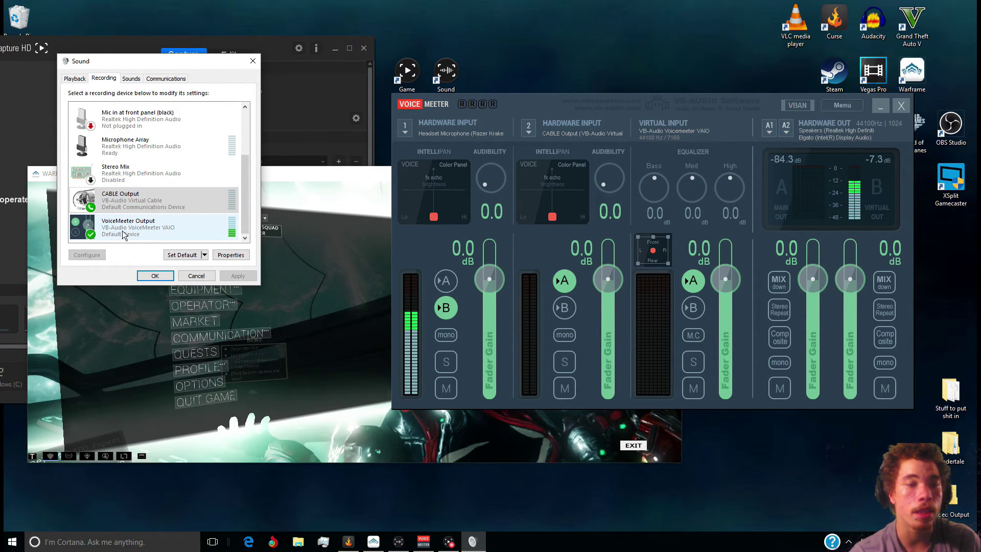
Close the Sound dialog, check the audio output device in Warframe's audio options, and confirm the options.
click(155, 276)
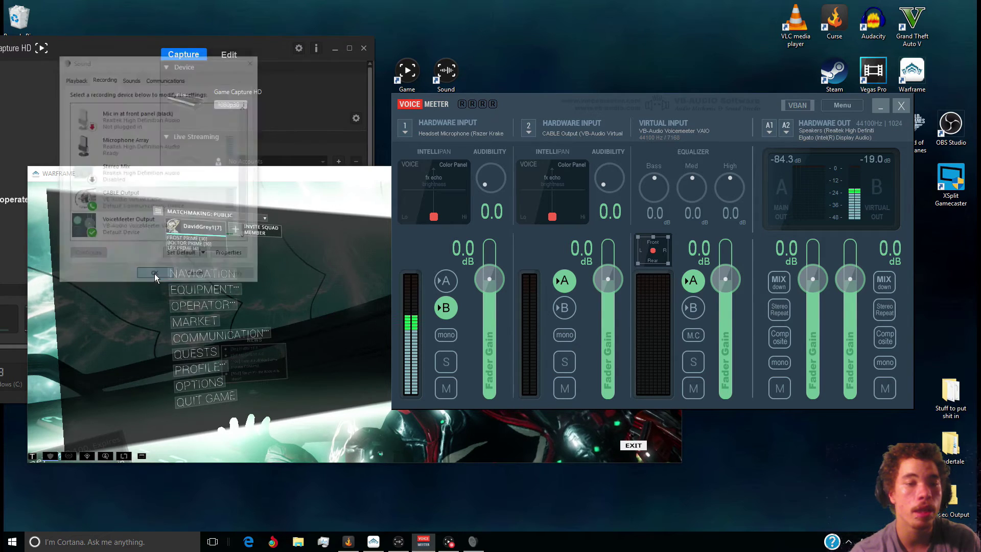
click(191, 402)
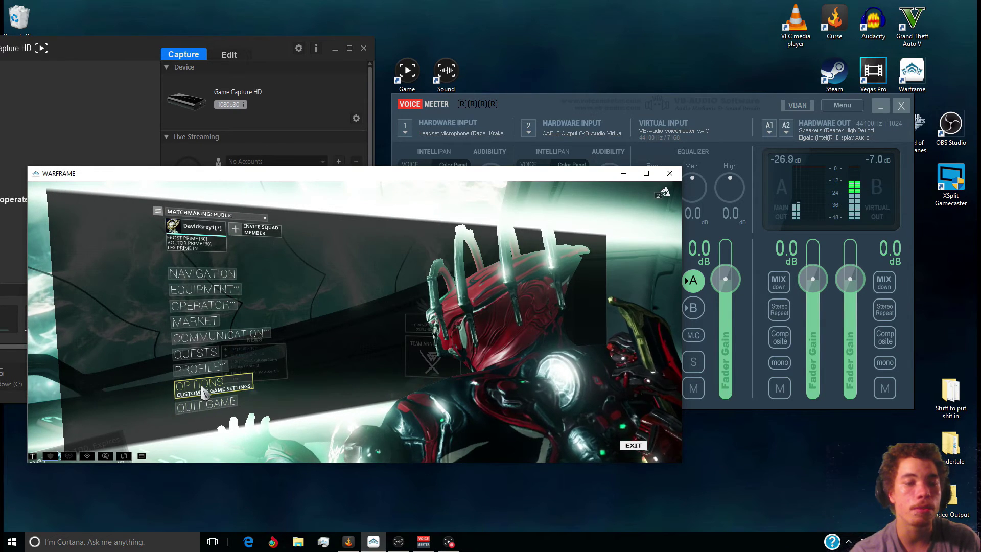
click(202, 388)
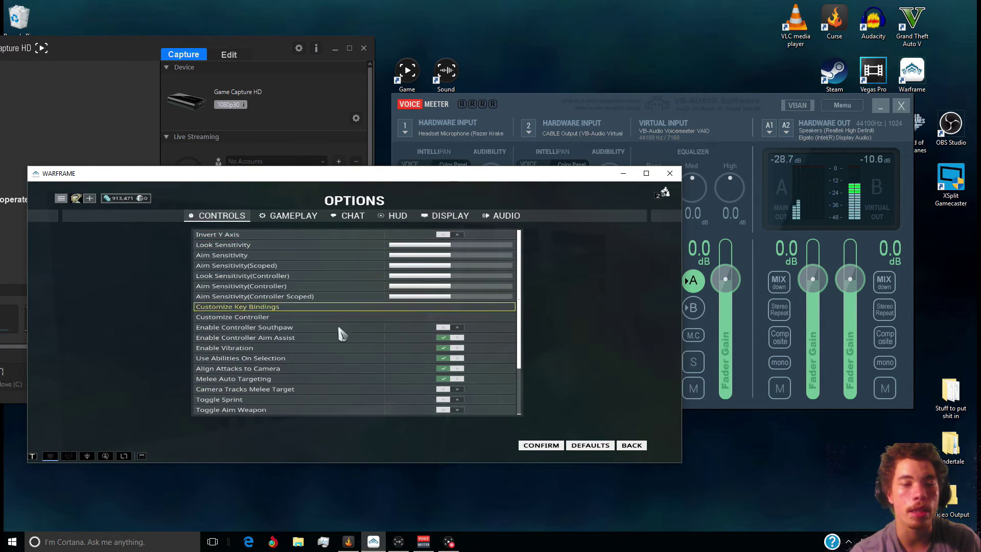
click(513, 216)
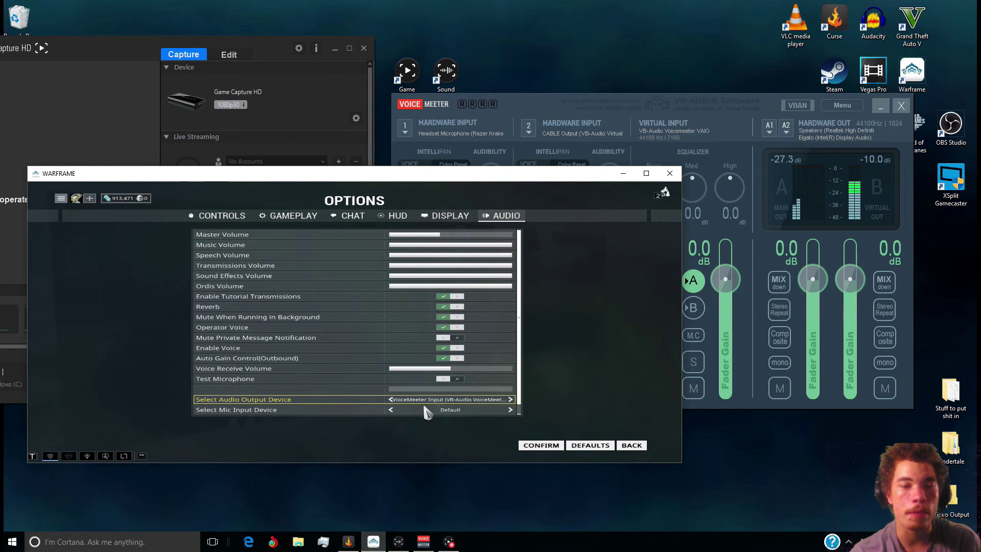
click(541, 446)
Move the Warframe window clear of Game Capture HD to check the Game Audio level meter.
drag(388, 173, 445, 404)
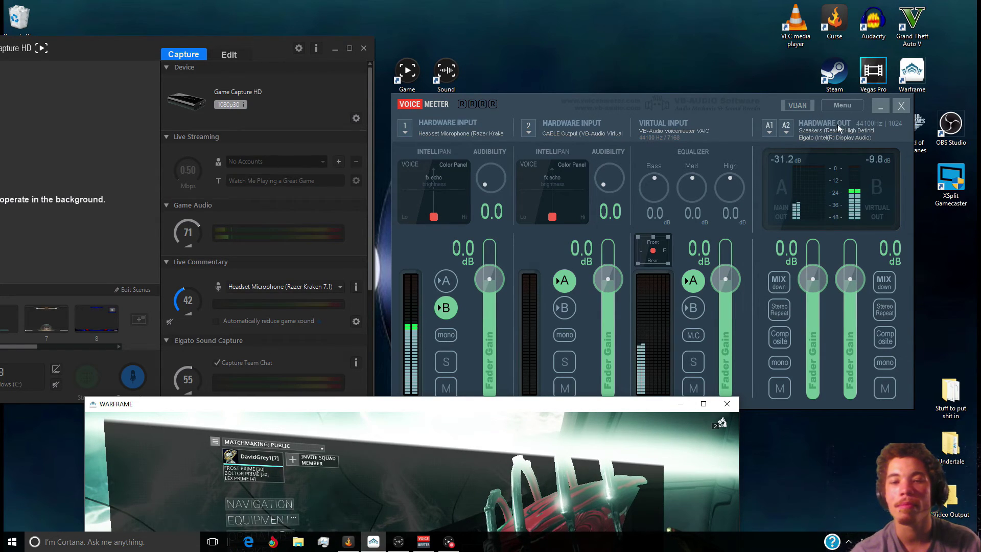
drag(626, 405, 977, 63)
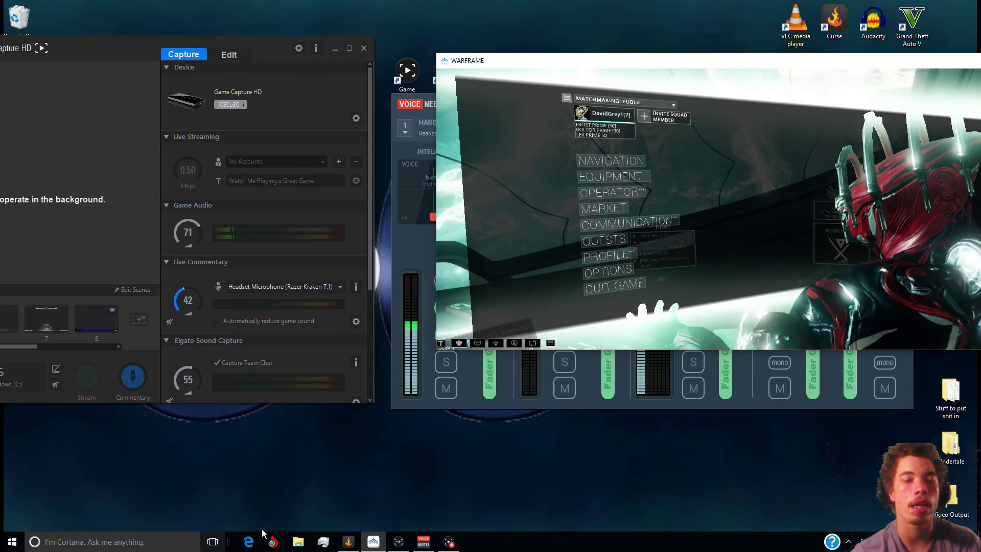
Switch to Curse, play the test sound from its audio settings to check Game Capture HD's team chat meter, and close Curse.
click(348, 542)
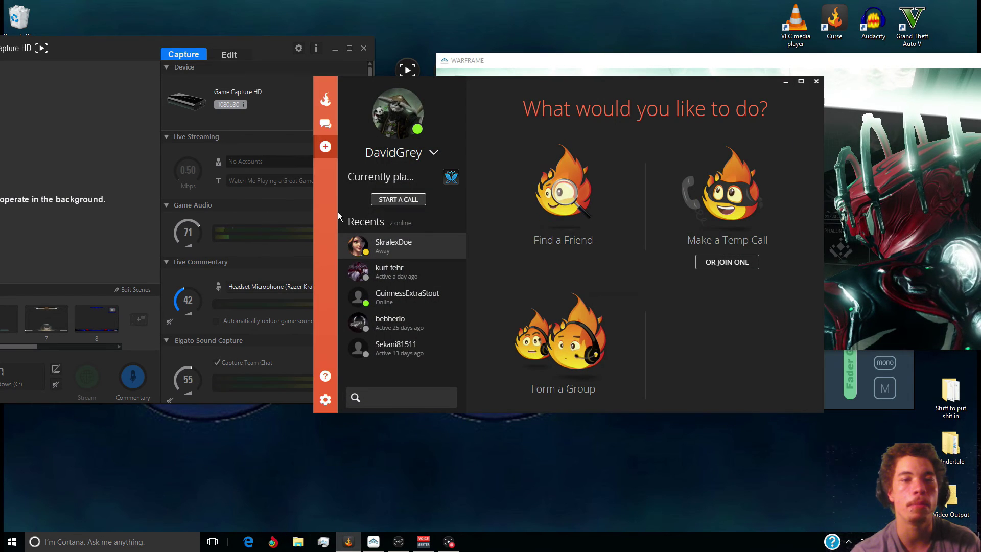
click(349, 392)
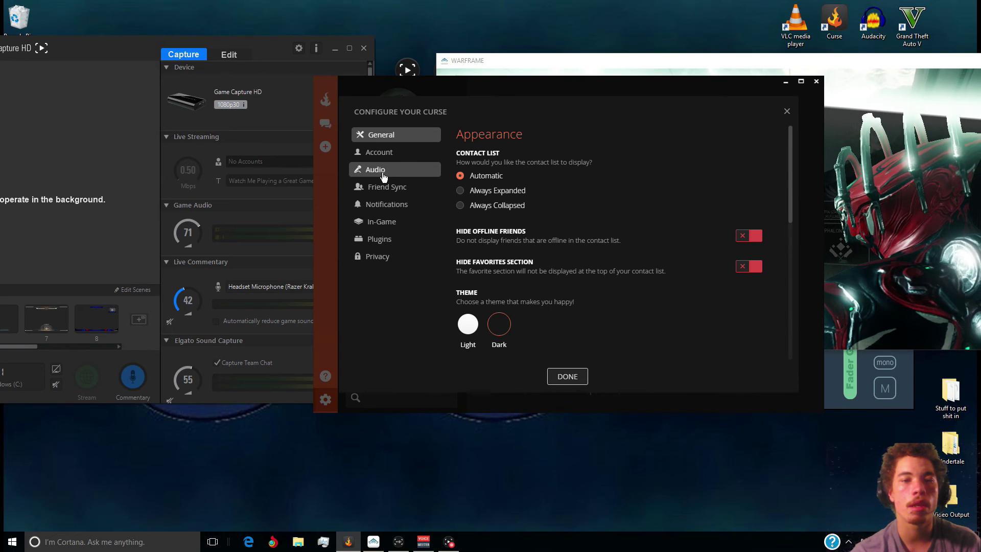
click(380, 173)
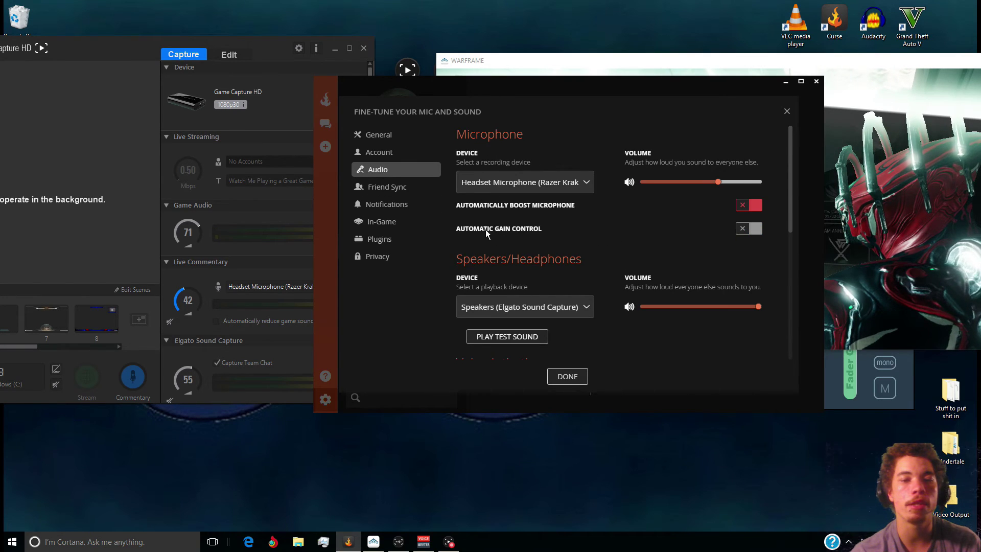
click(504, 339)
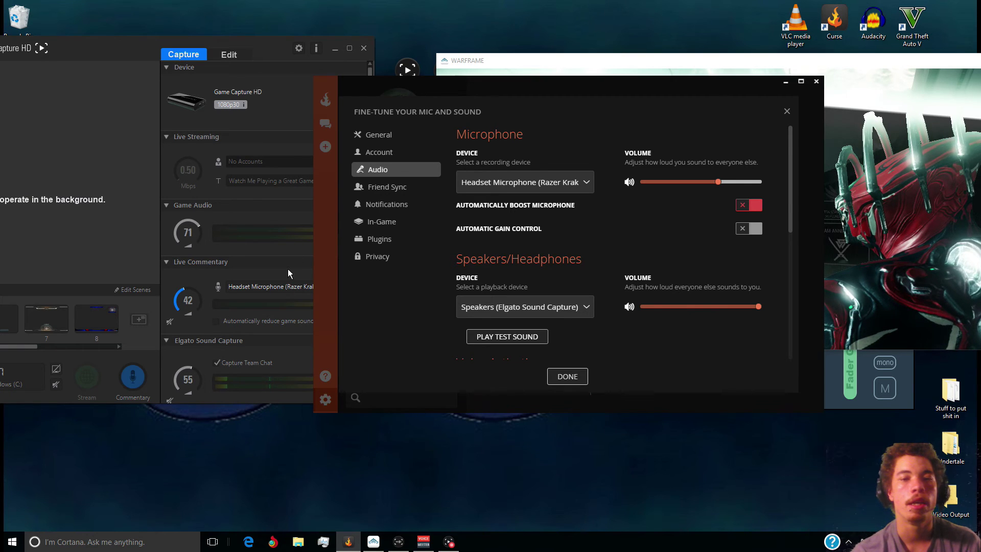
click(567, 376)
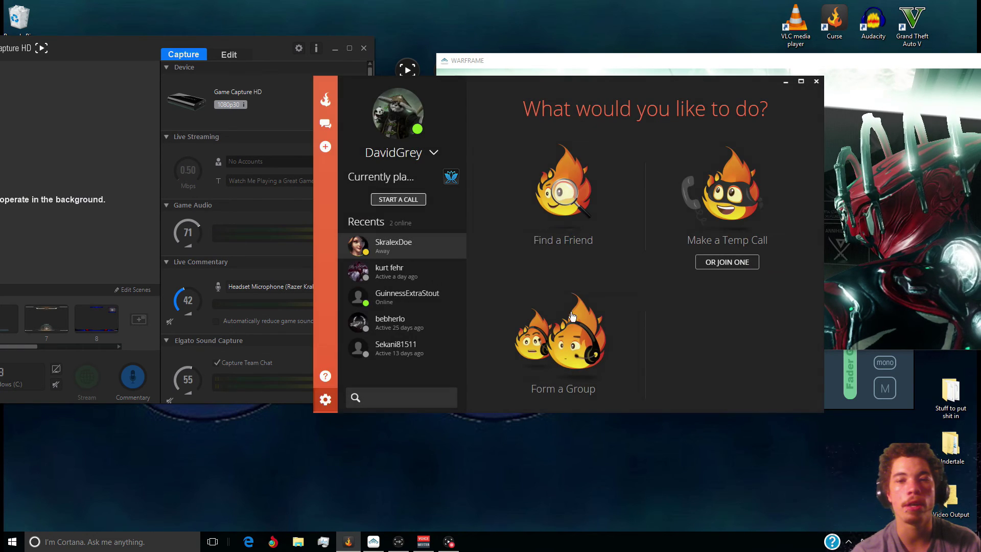
click(816, 82)
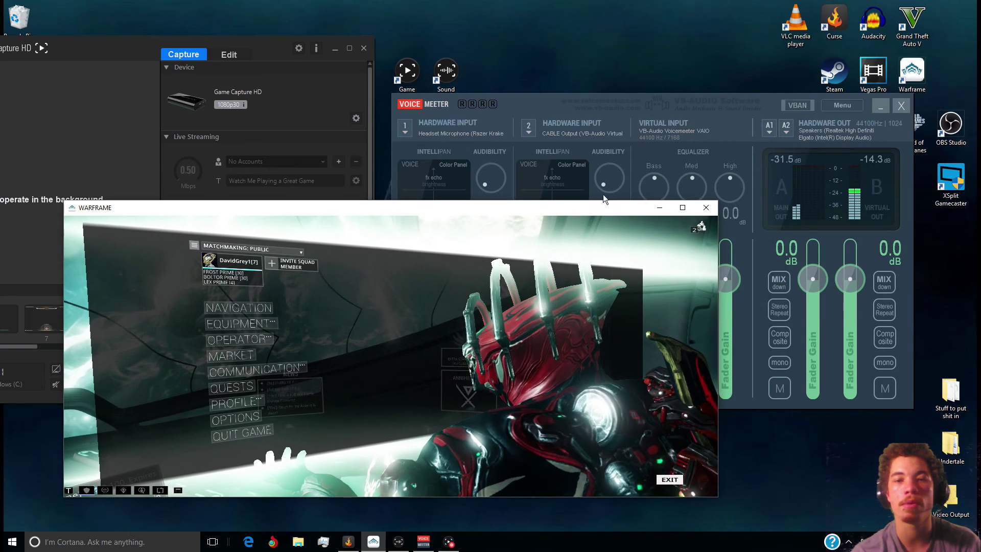
Close Warframe and move the Game Capture HD window to the middle of the desktop.
click(703, 207)
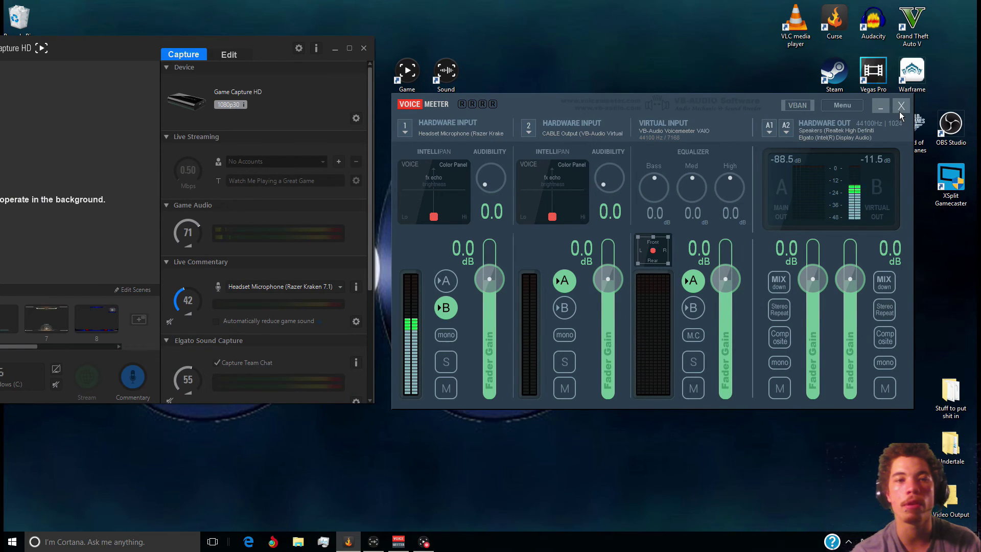
drag(269, 50, 748, 85)
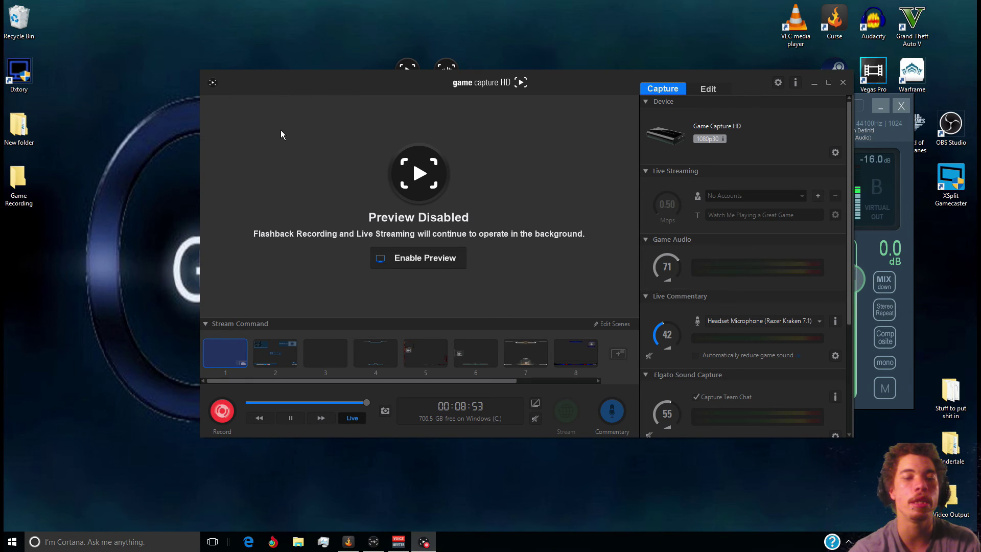
Switch to the browser, view the About page of the YouTube channel, and minimize the browser.
click(273, 541)
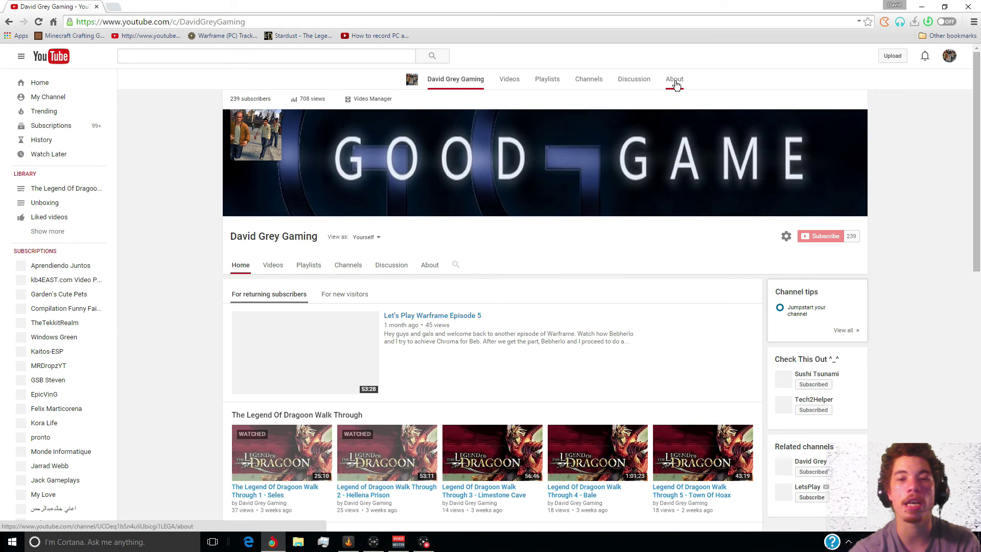
click(675, 81)
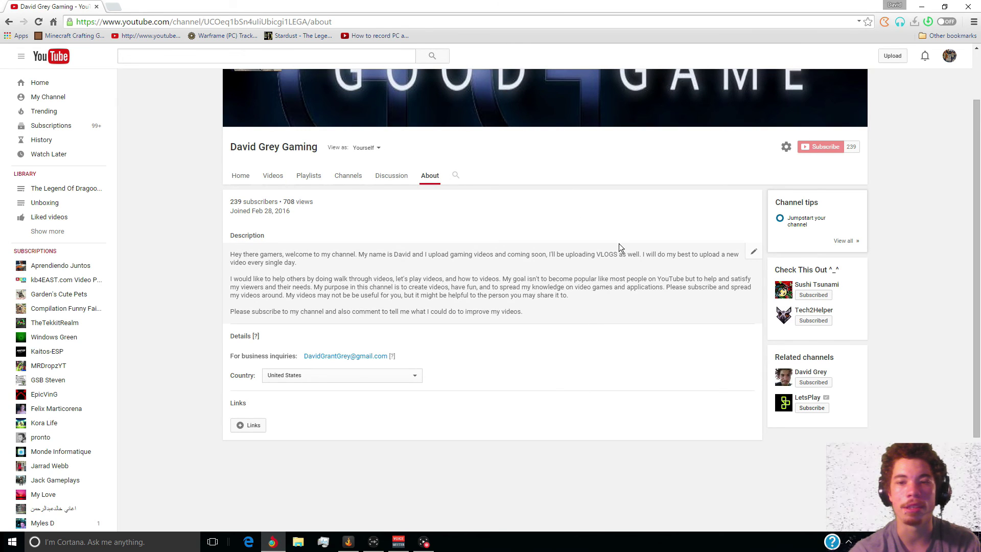
scroll(586, 276, up, 2)
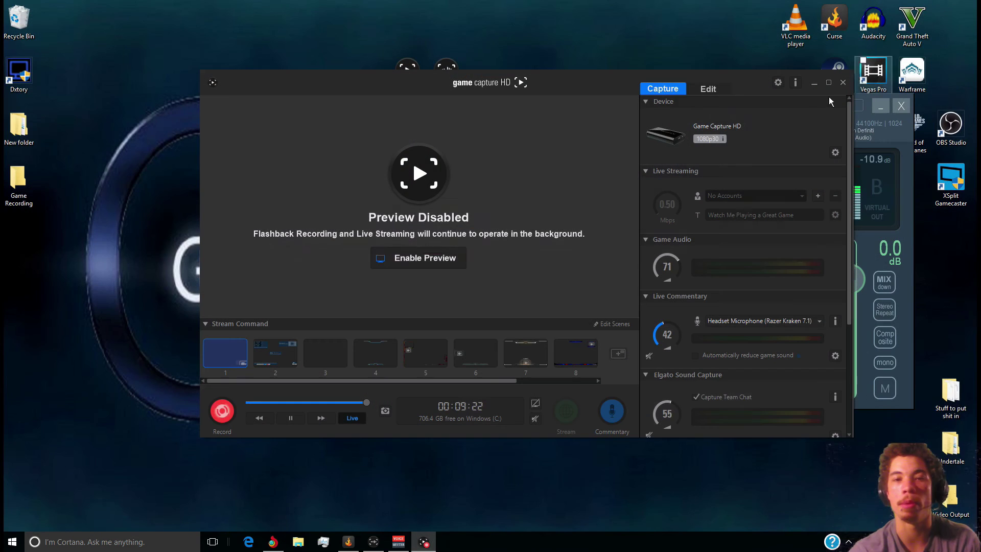
click(921, 7)
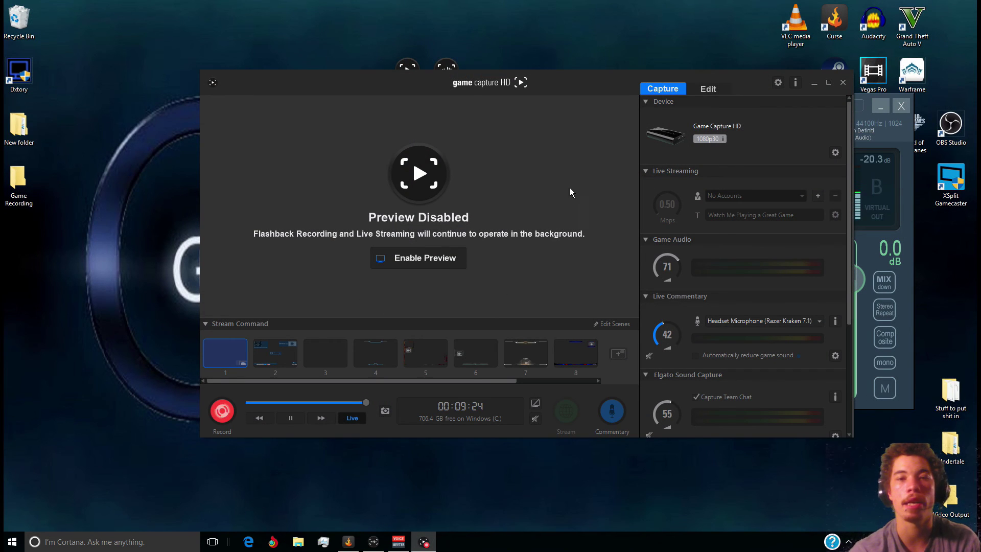